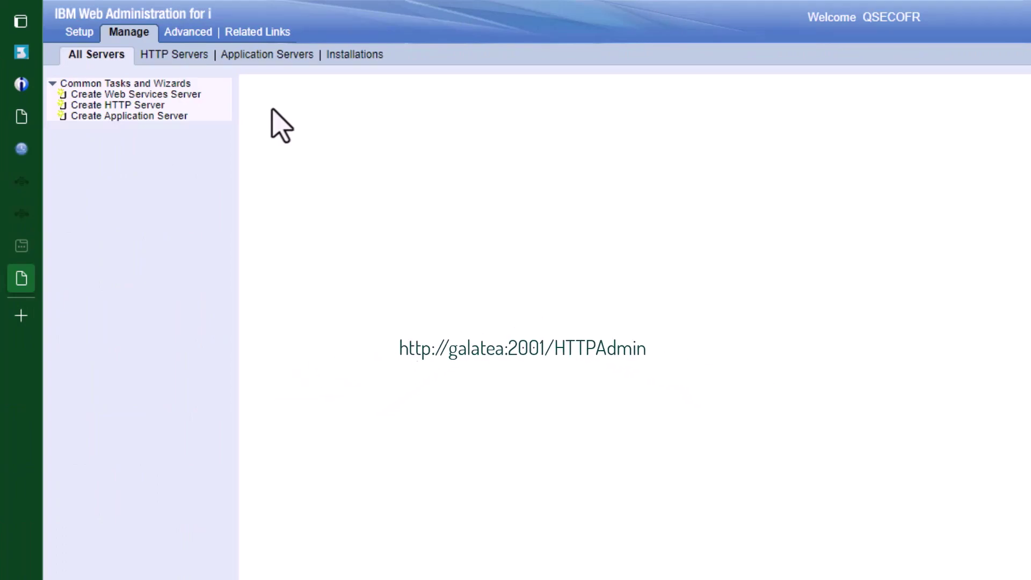
# - Start creating a web services server named QCUSTCDT, keeping the option to create an HTTP server
pyautogui.click(173, 95)
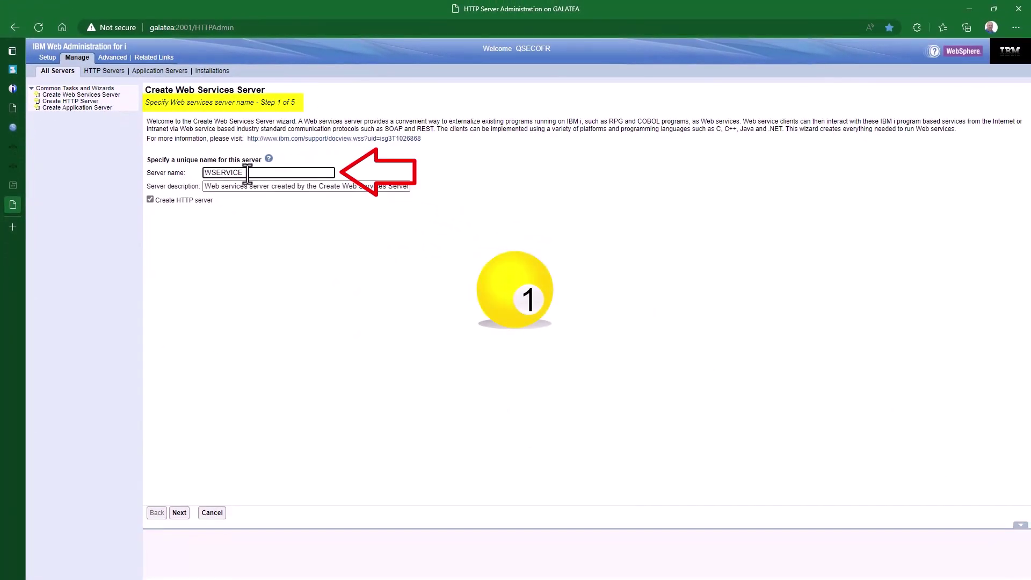
pyautogui.doubleClick(247, 173)
pyautogui.write('QCUSTCDT')
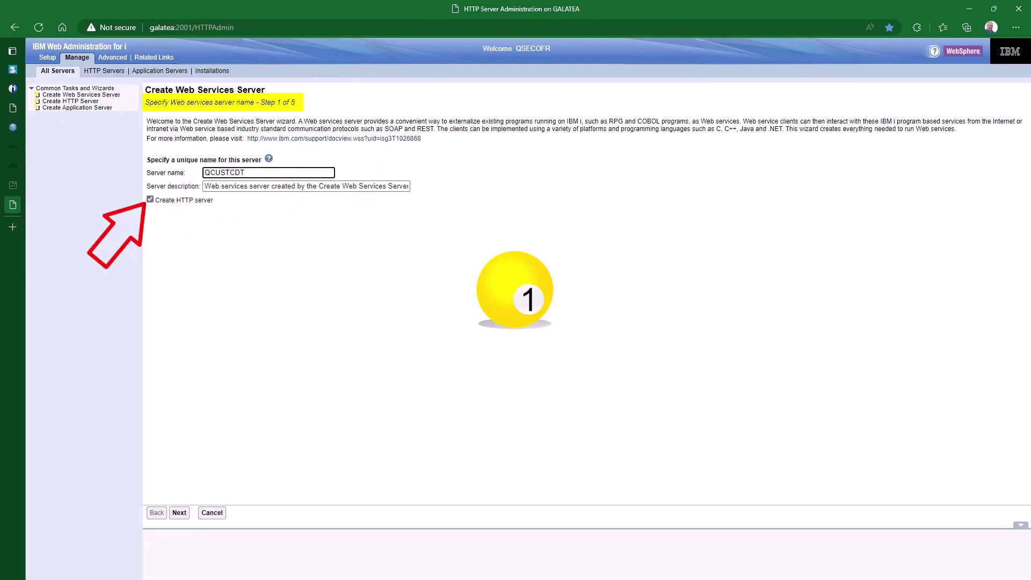
pyautogui.click(180, 513)
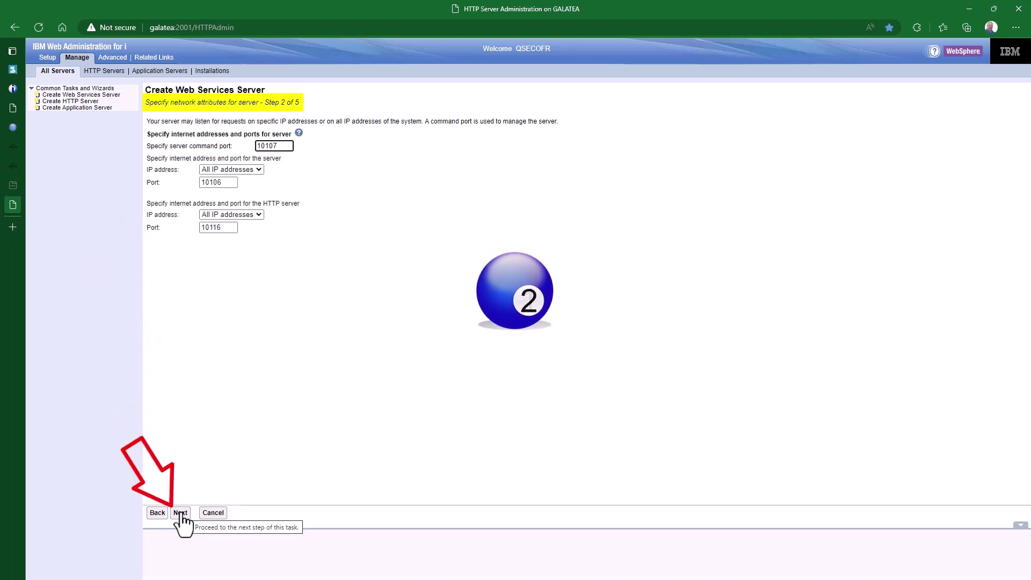
# - Accept the default network, subsystem and user ID settings and finish creating the QCUSTCDT server
pyautogui.click(181, 514)
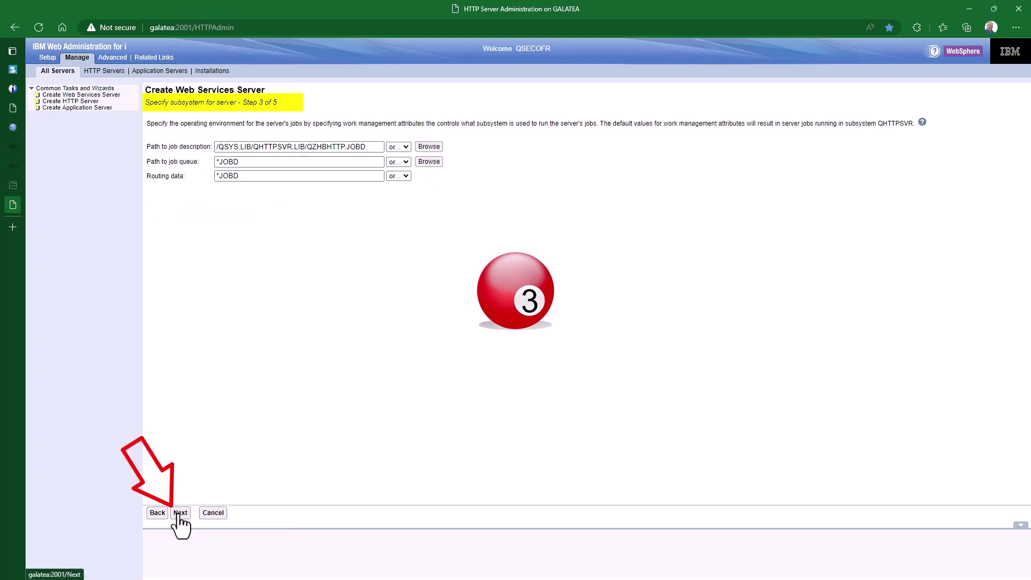
pyautogui.click(180, 513)
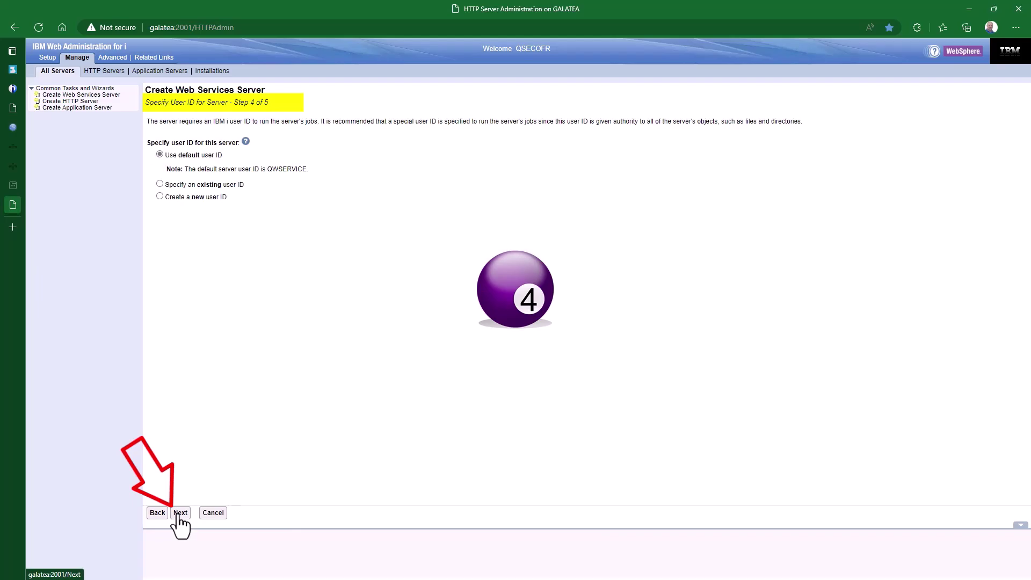
pyautogui.click(180, 513)
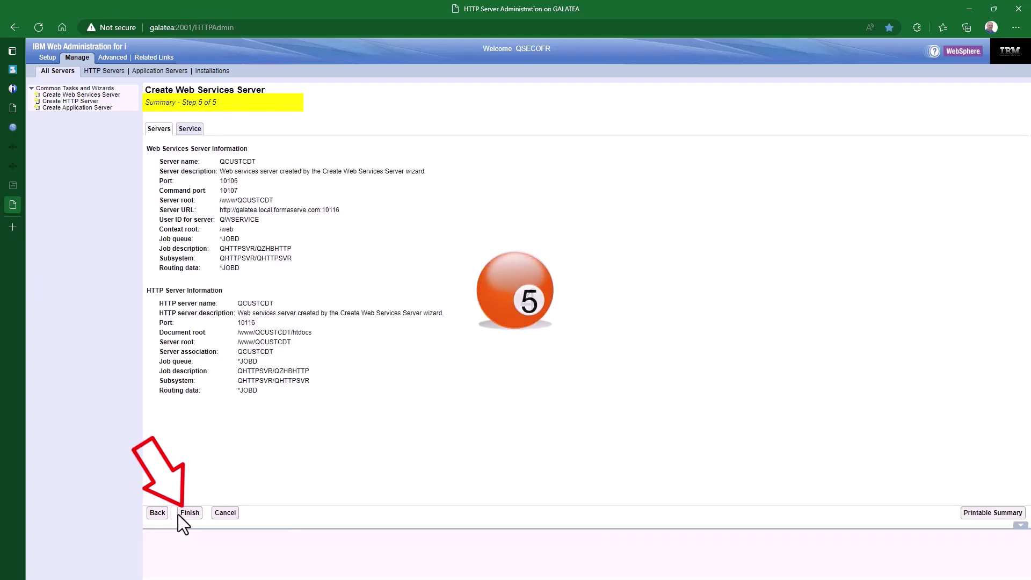
pyautogui.click(186, 513)
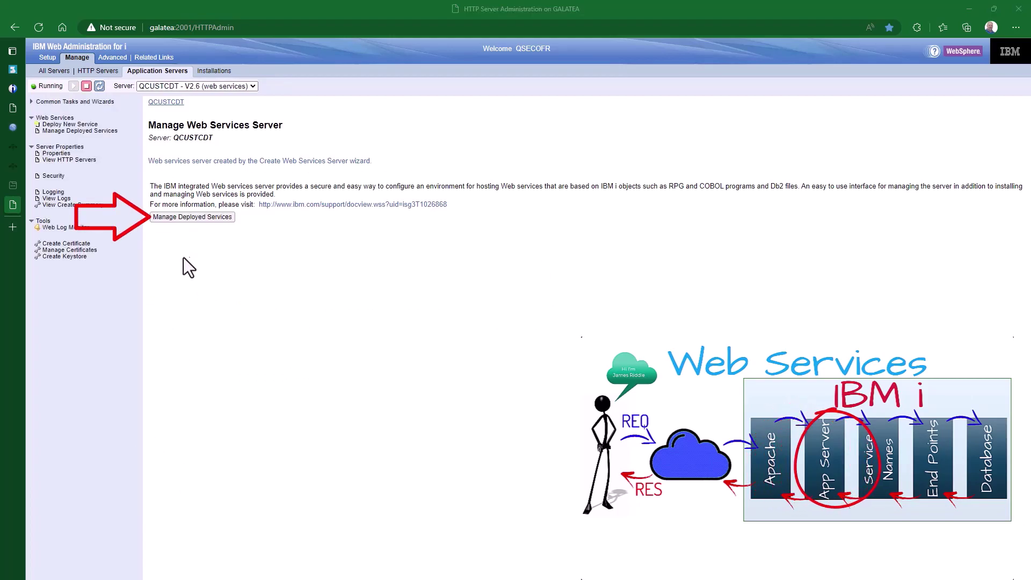
# - Start deploying a REST service implemented as SQL, keeping the default resource name SQL and the default security constraint
pyautogui.click(178, 220)
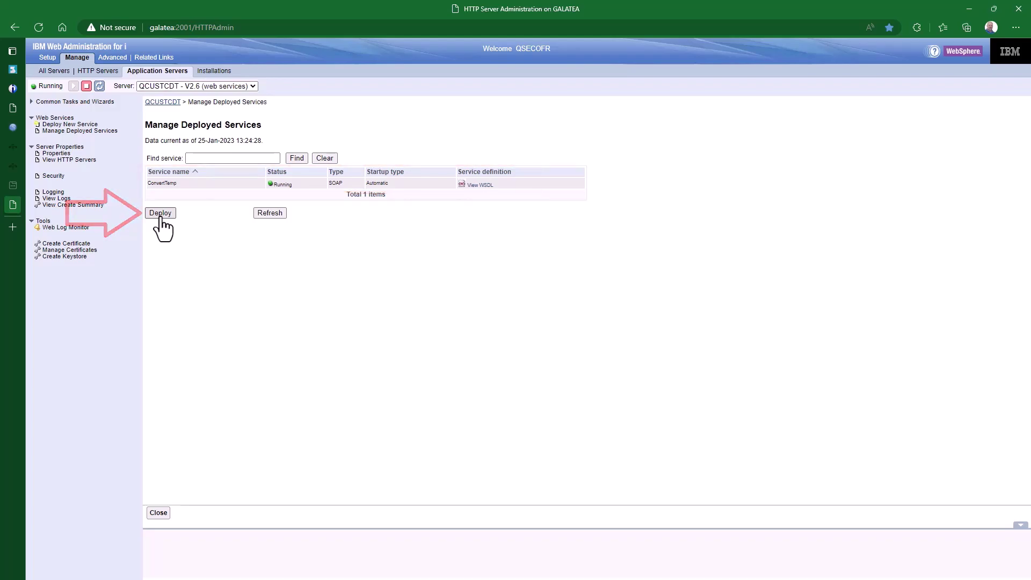
pyautogui.click(160, 213)
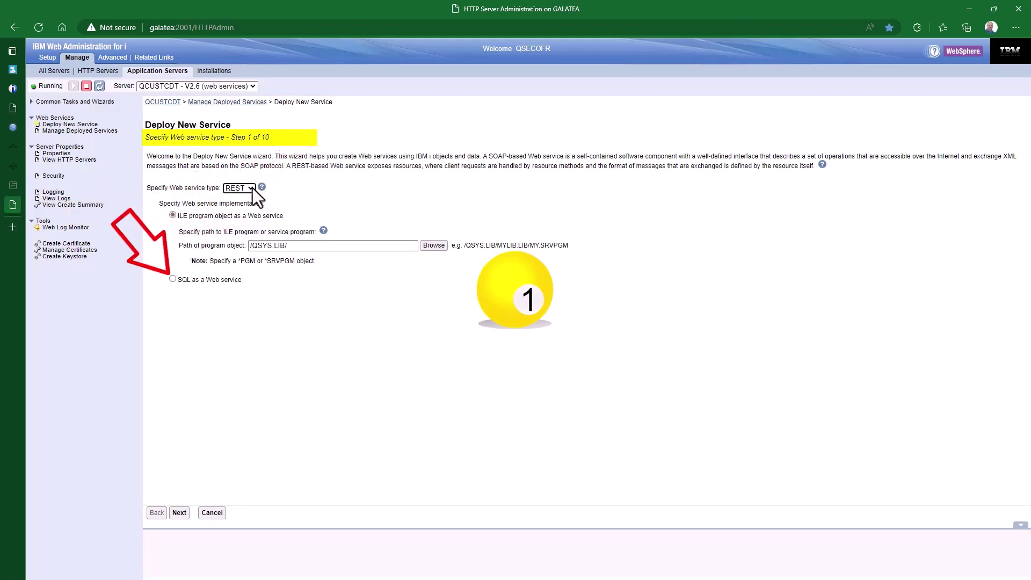
pyautogui.click(172, 279)
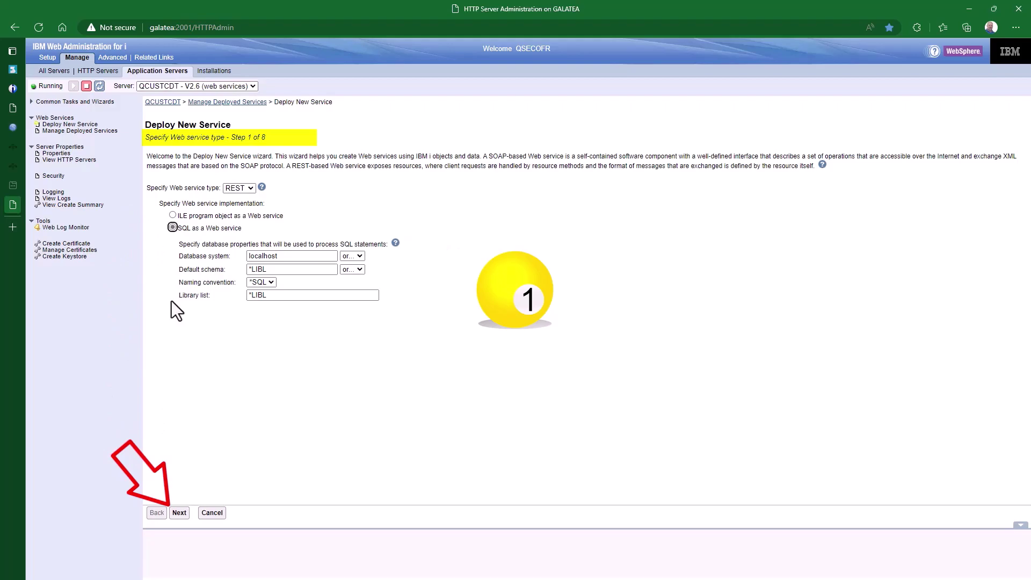
pyautogui.click(180, 514)
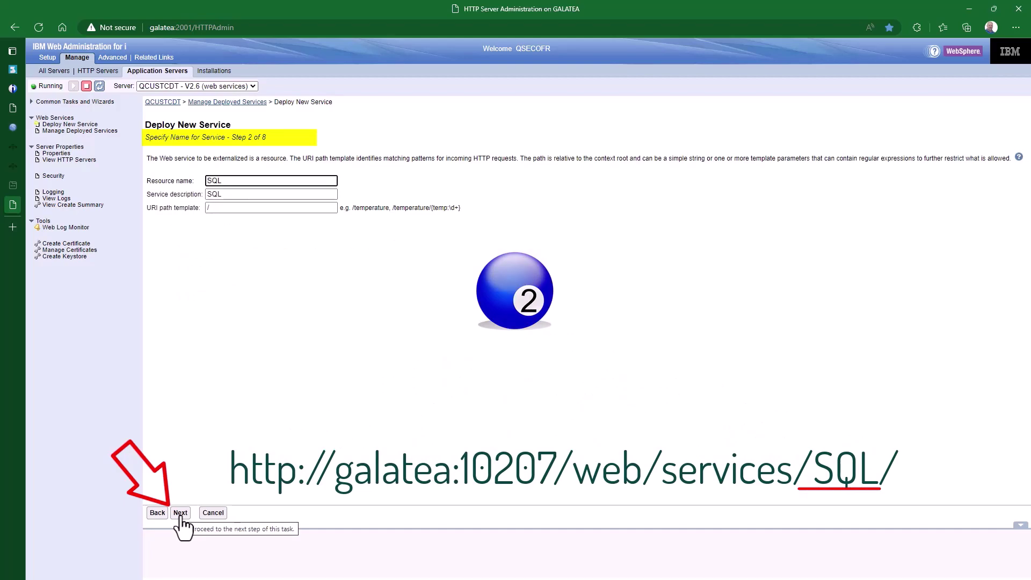
pyautogui.click(180, 515)
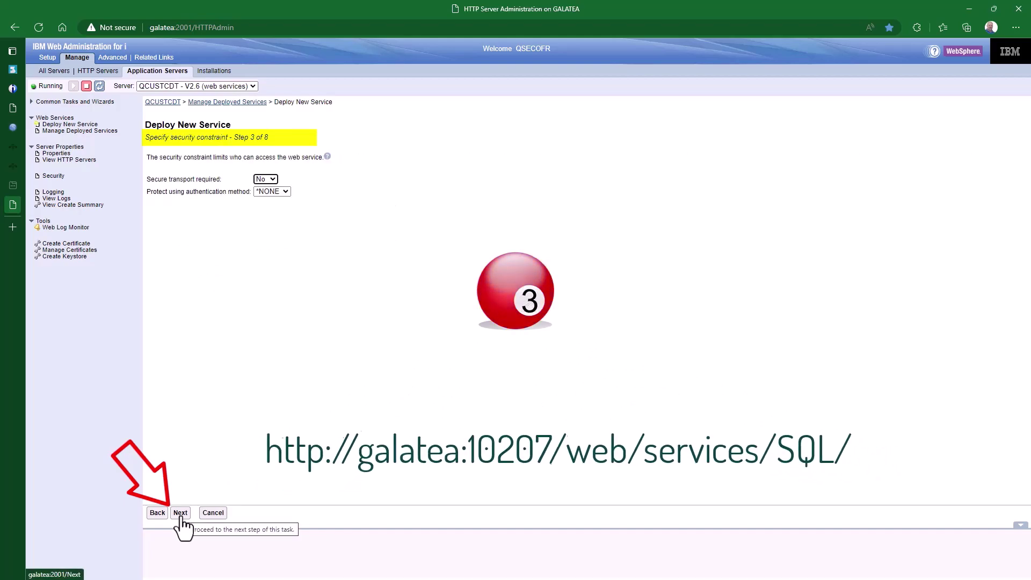
pyautogui.click(181, 517)
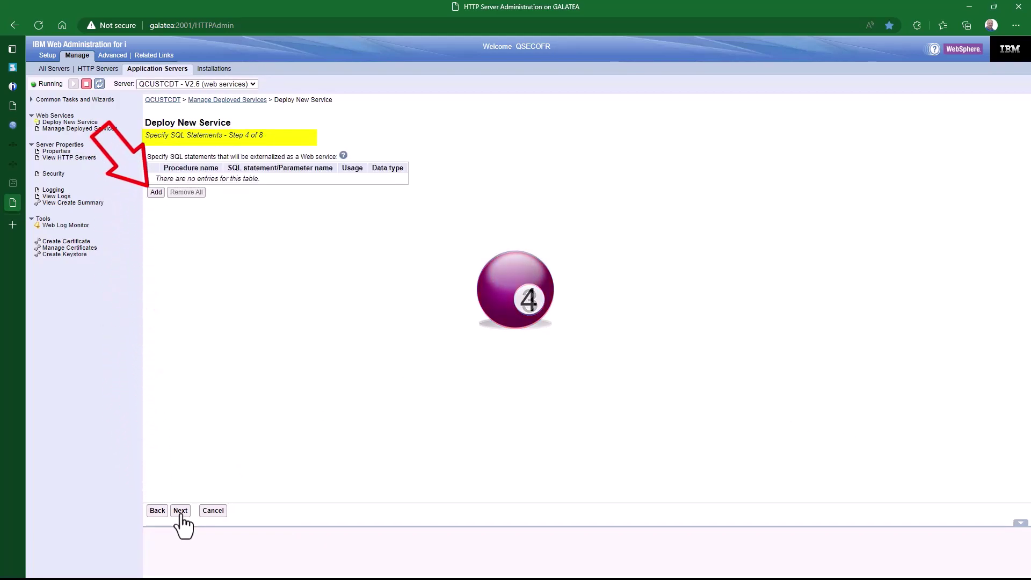
# - Add a procedure named CUSTOMER with the SQL statement "select * from qiws.qcustcdt" to the service
pyautogui.click(156, 192)
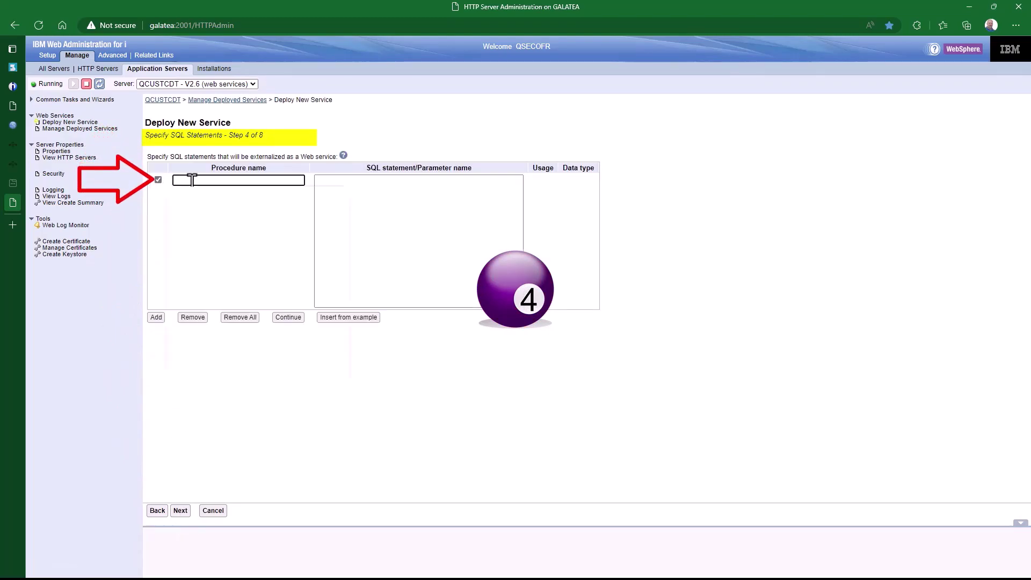
pyautogui.write('CUSTOMER')
pyautogui.click(316, 181)
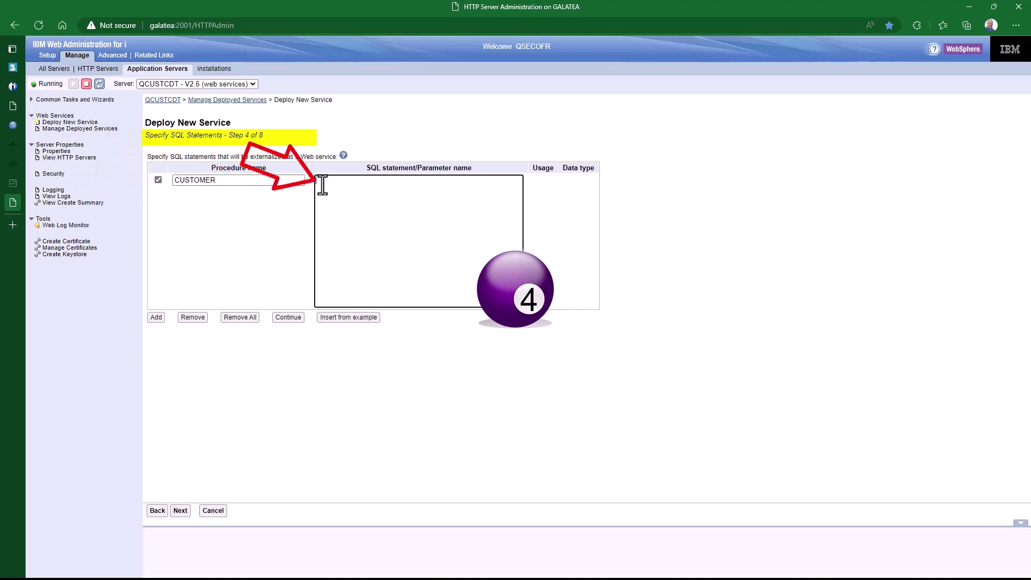
pyautogui.write('elect * from q')
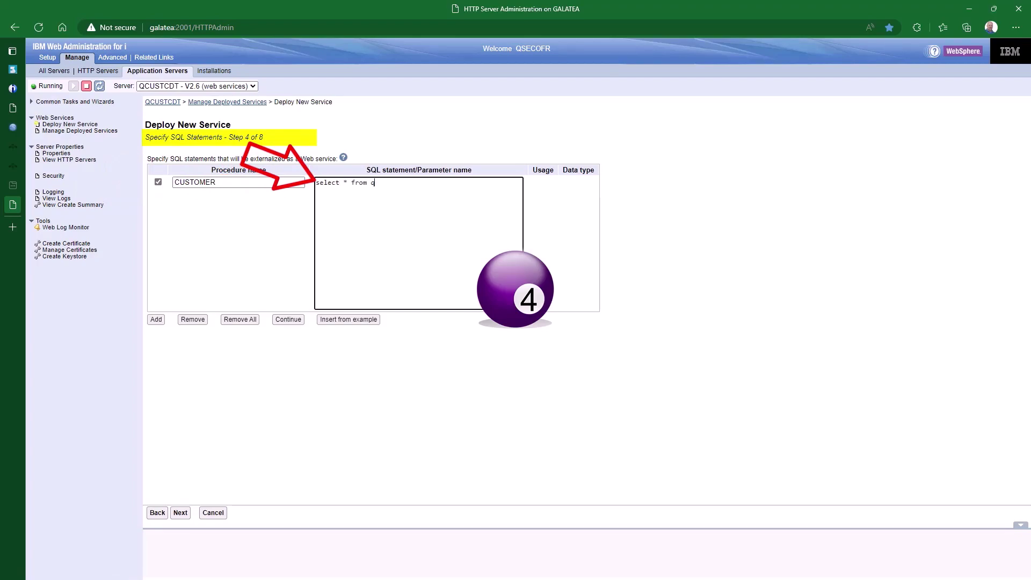
pyautogui.write('iws.qcustcdt')
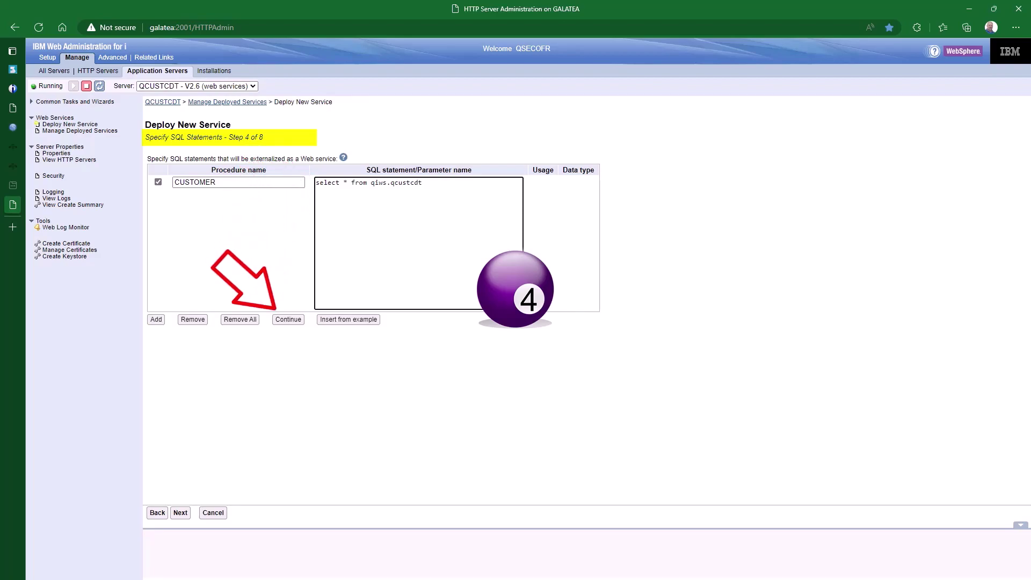
pyautogui.press('Tab')
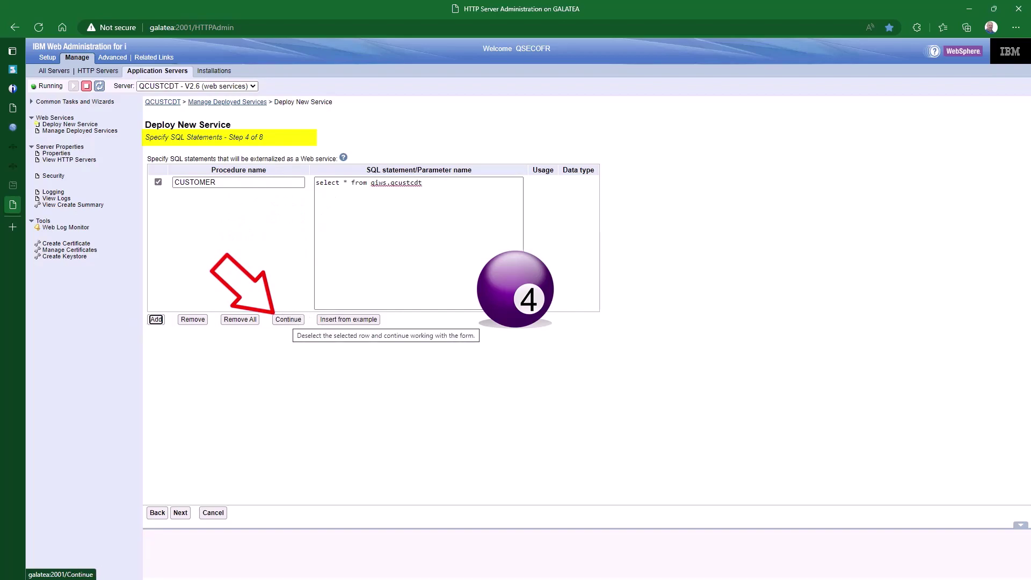
pyautogui.click(288, 319)
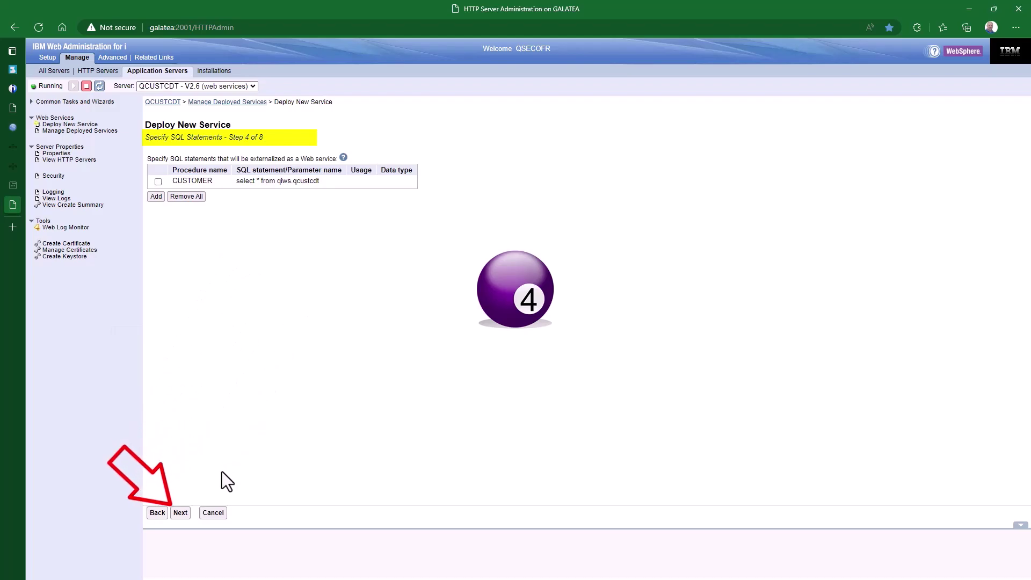
pyautogui.click(181, 512)
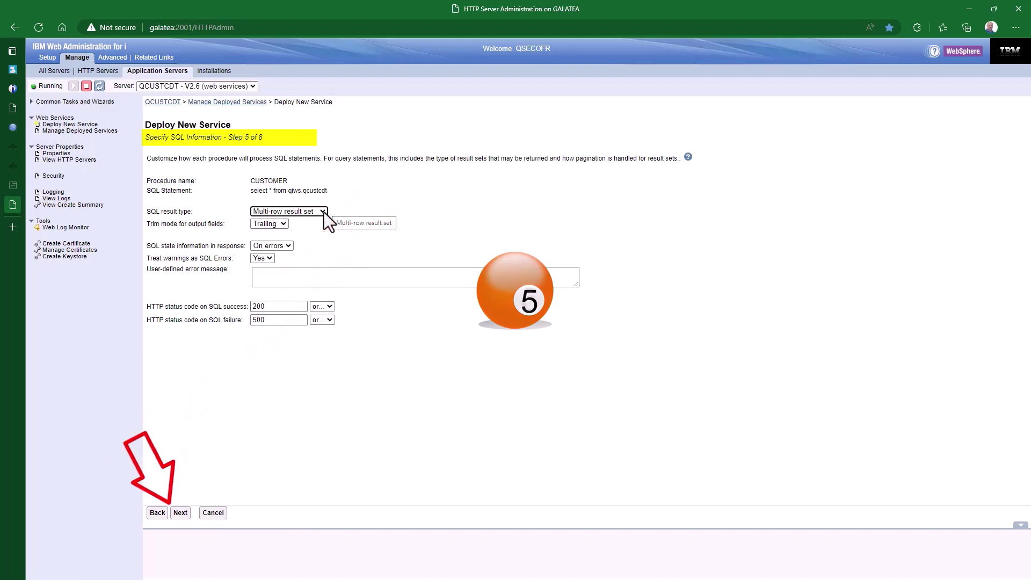
# - Accept the default multi-row result set settings and keep GET as the HTTP request method for CUSTOMER
pyautogui.click(181, 513)
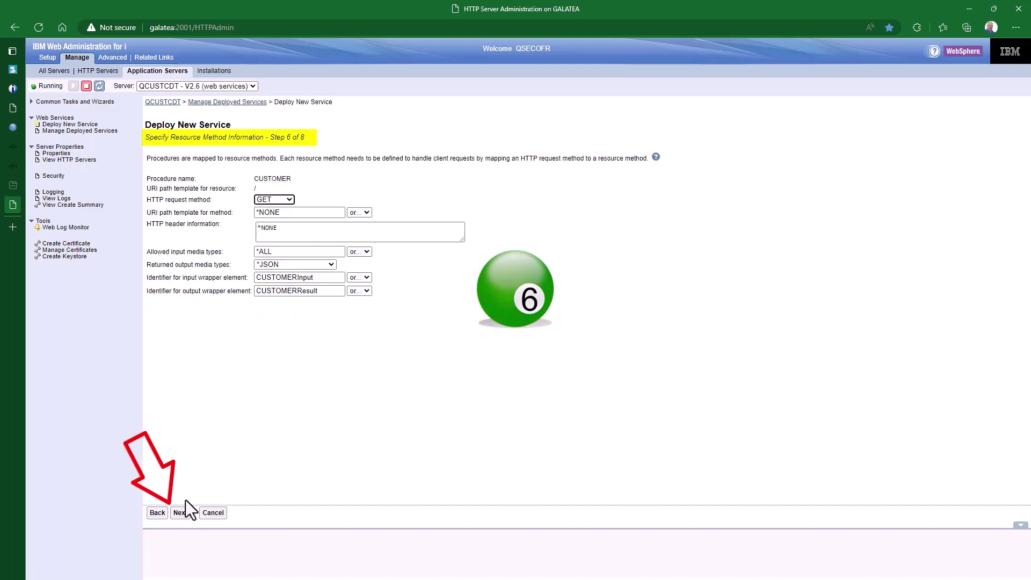
pyautogui.click(289, 200)
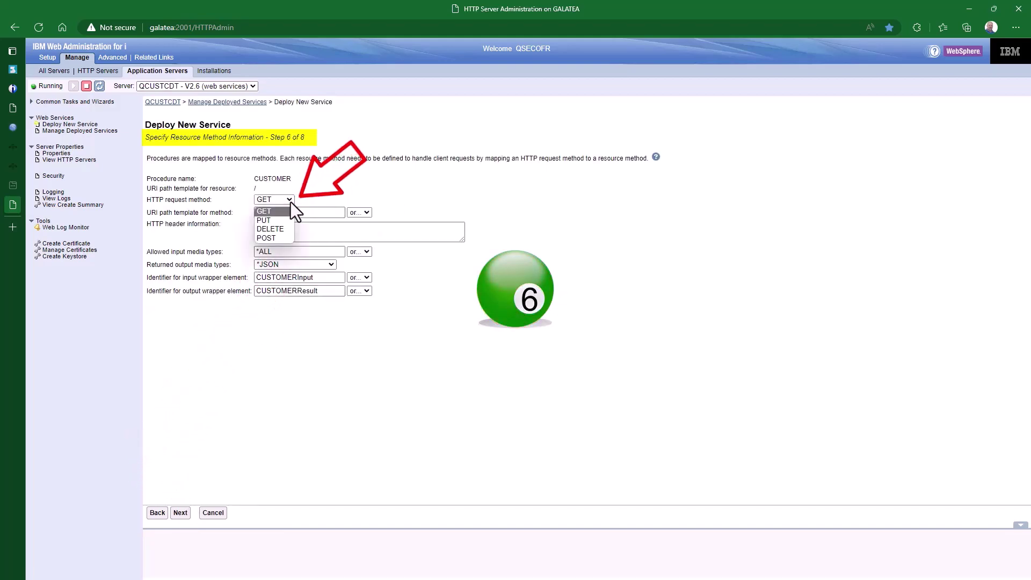
pyautogui.click(288, 201)
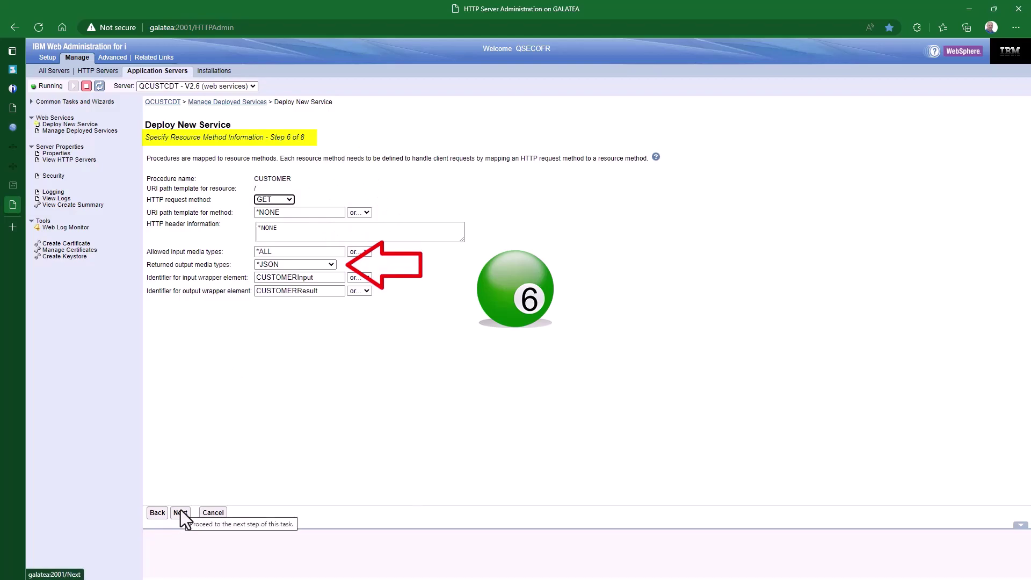
# - Review the available returned output media types for the CUSTOMER procedure without changing the selection
pyautogui.click(331, 265)
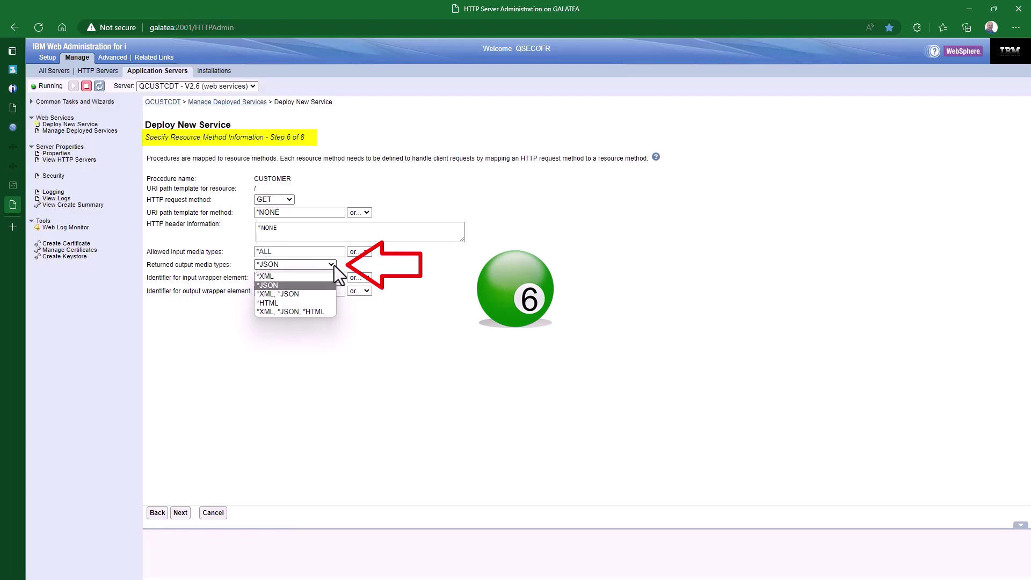
pyautogui.press('Down')
pyautogui.press('Down')
pyautogui.press('Down')
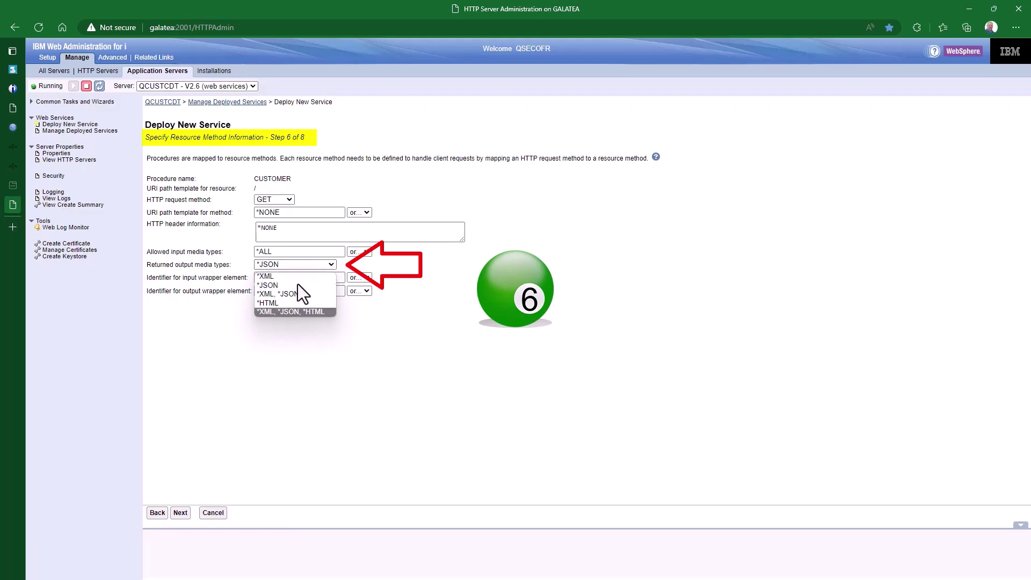
pyautogui.press('Up')
pyautogui.press('Up')
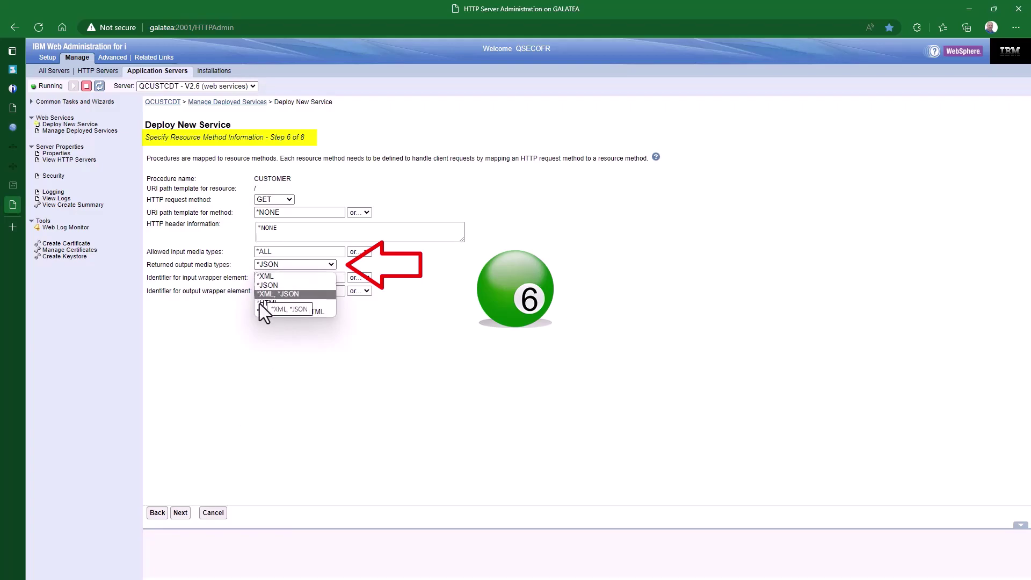
pyautogui.press('Escape')
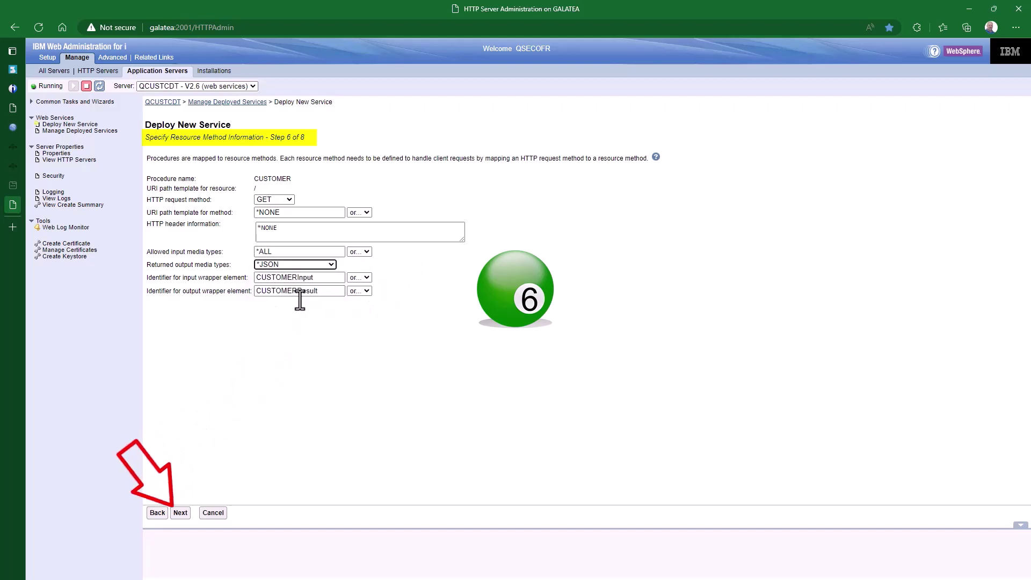
# - Deploy the service with JSON output and the server's user ID, and refresh the list of deployed services
pyautogui.click(183, 514)
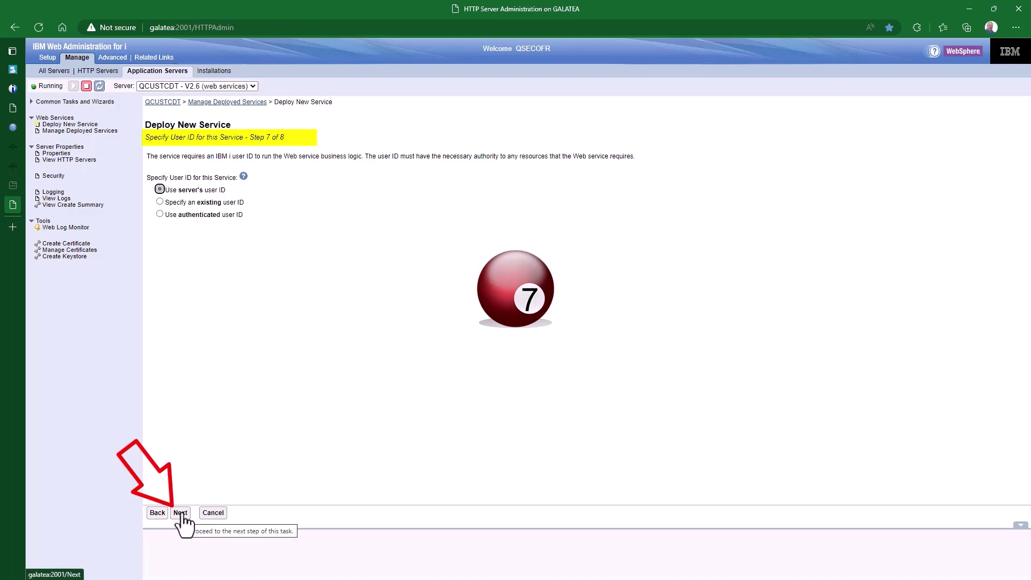
pyautogui.click(182, 514)
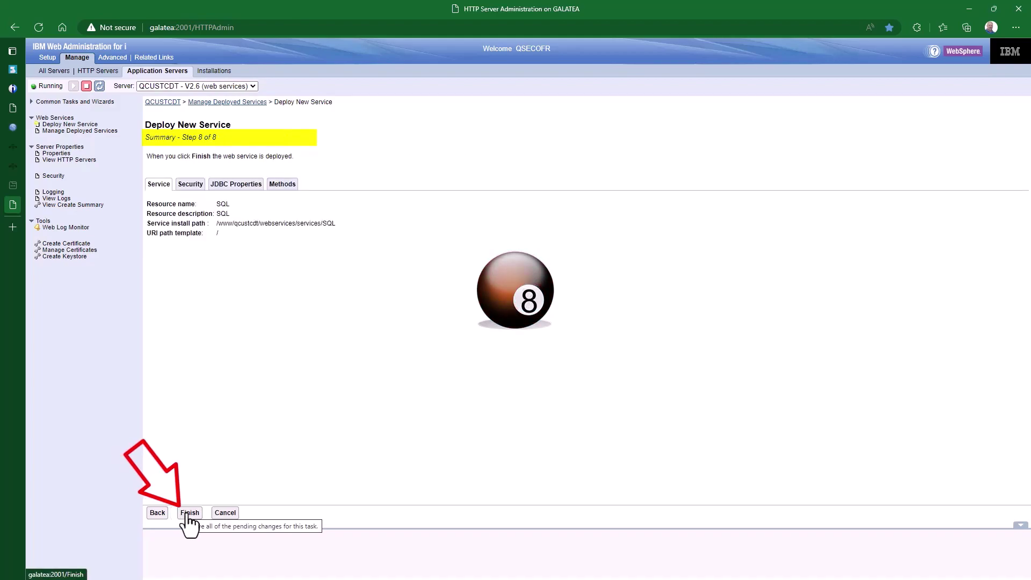
pyautogui.click(190, 513)
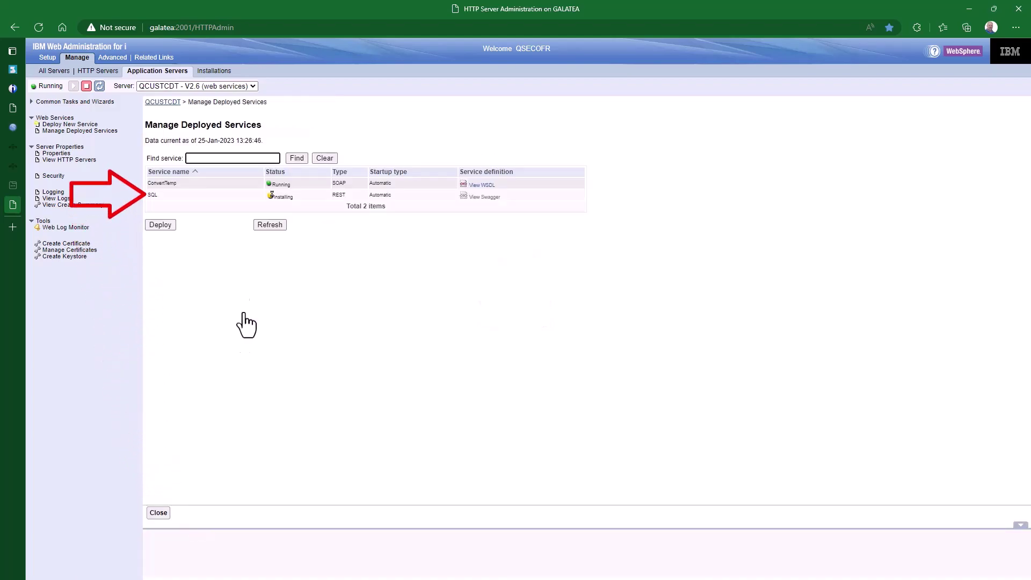
pyautogui.click(268, 224)
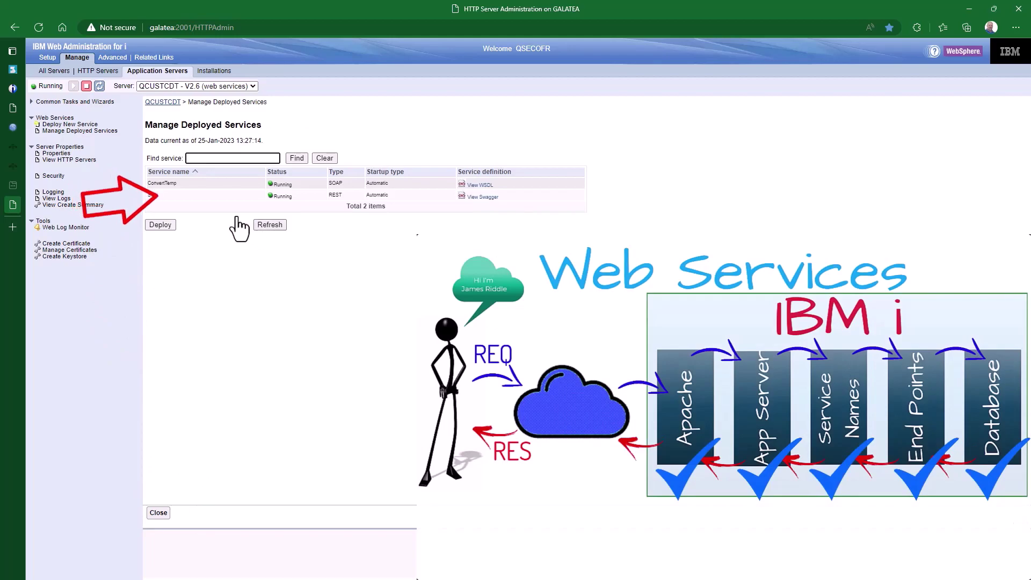
# - Open the properties of the deployed SQL service and copy its base resource URL
pyautogui.click(173, 200)
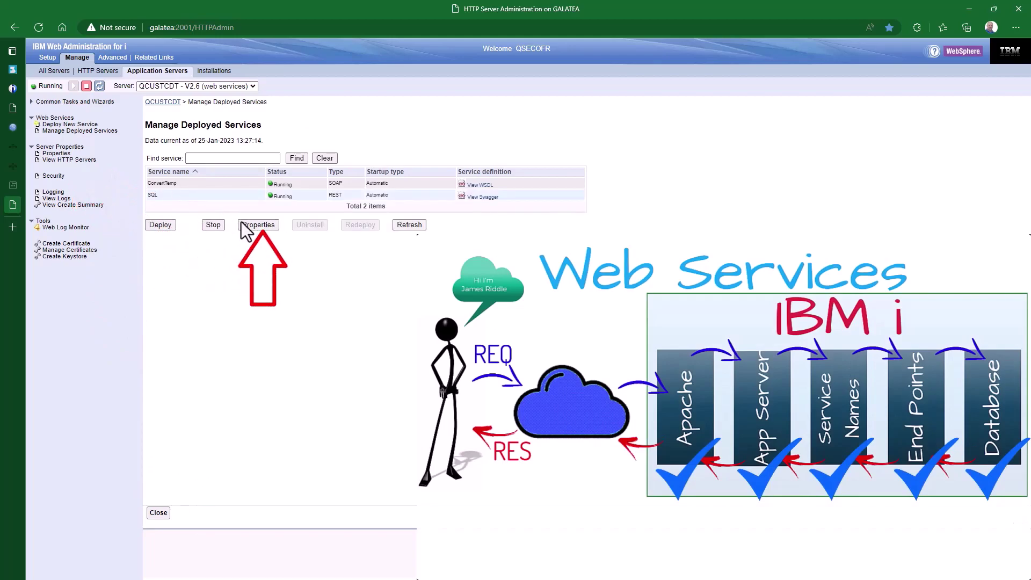
pyautogui.click(258, 225)
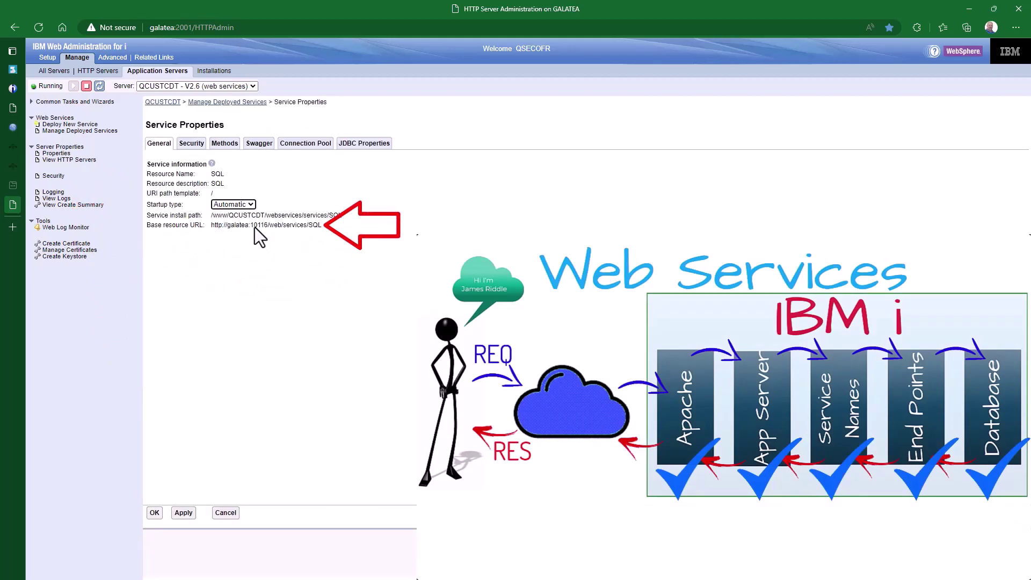
pyautogui.moveTo(329, 226); pyautogui.dragTo(211, 227)
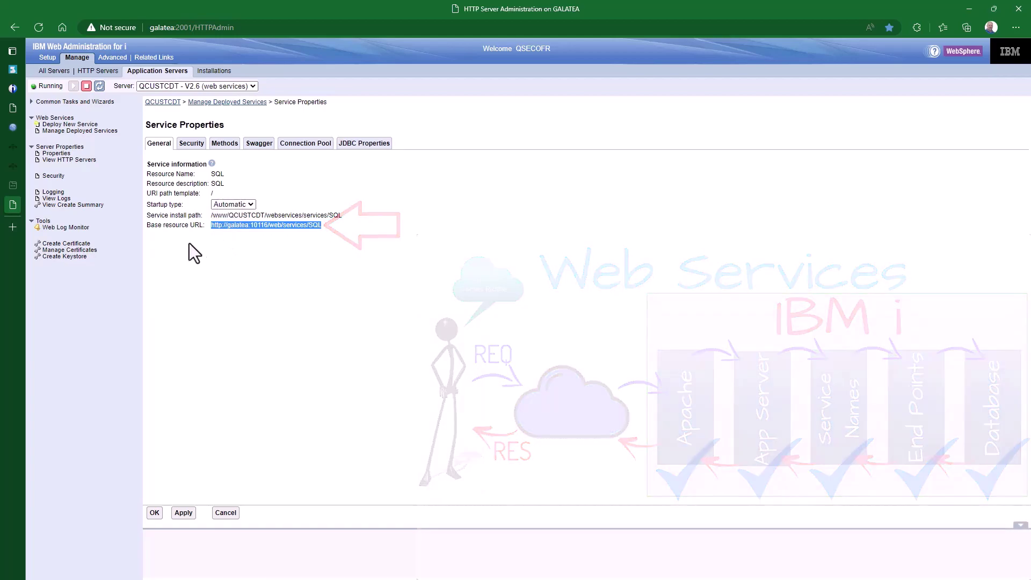
# - Load galatea:10116/web/services/SQL in a new browser tab and view the JSON response in raw and parsed form
pyautogui.hotkey('ctrl', 't')
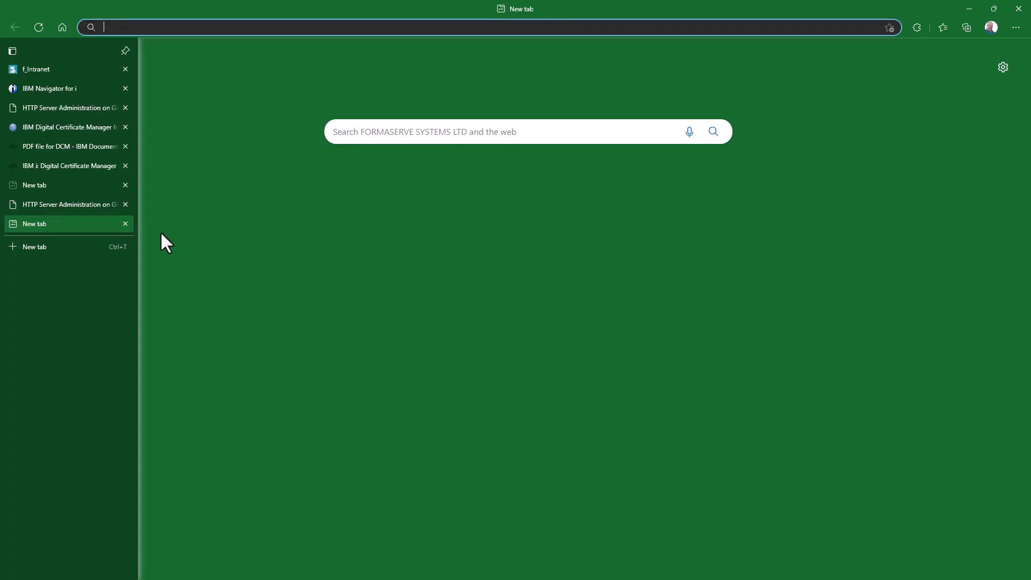
pyautogui.click(248, 28)
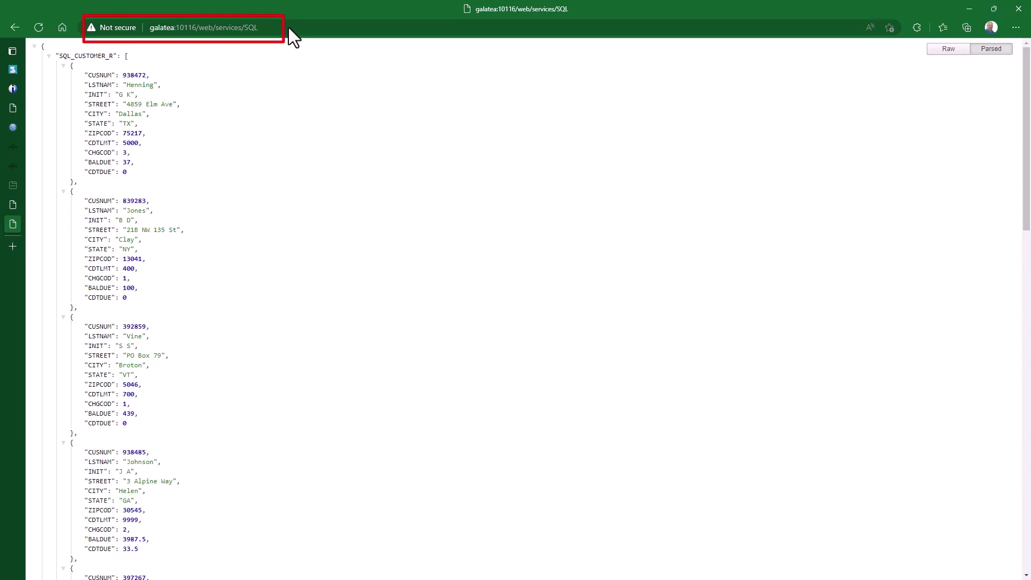
pyautogui.click(949, 49)
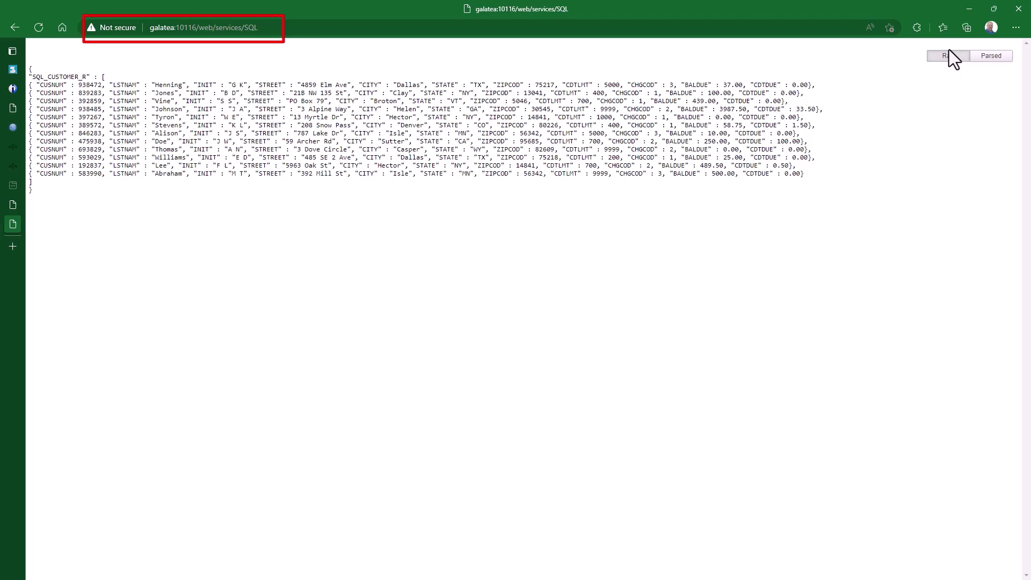
pyautogui.click(998, 57)
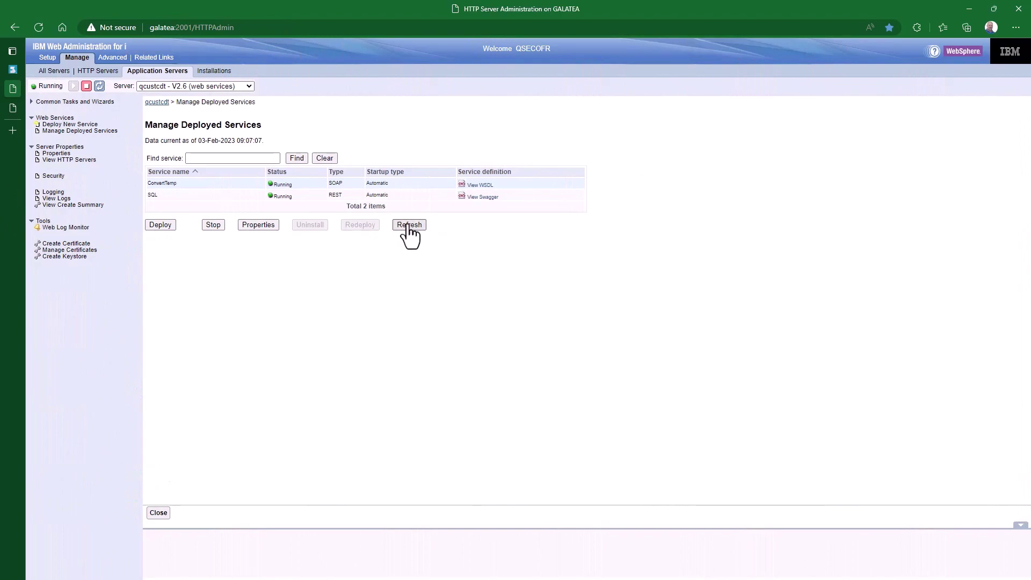
# - Refresh the deployed services list and stop the ConvertTemp service
pyautogui.click(408, 226)
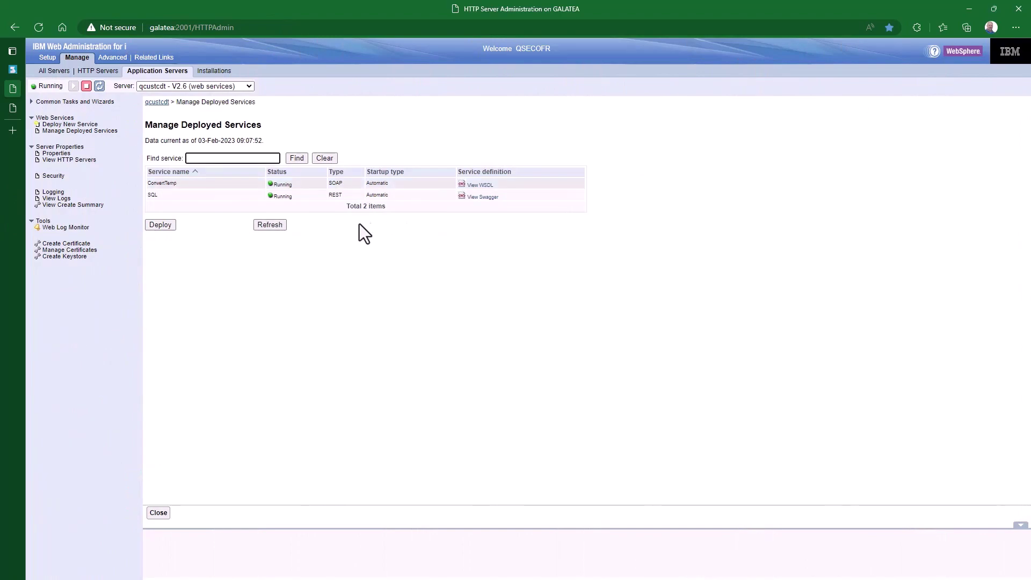
pyautogui.click(274, 226)
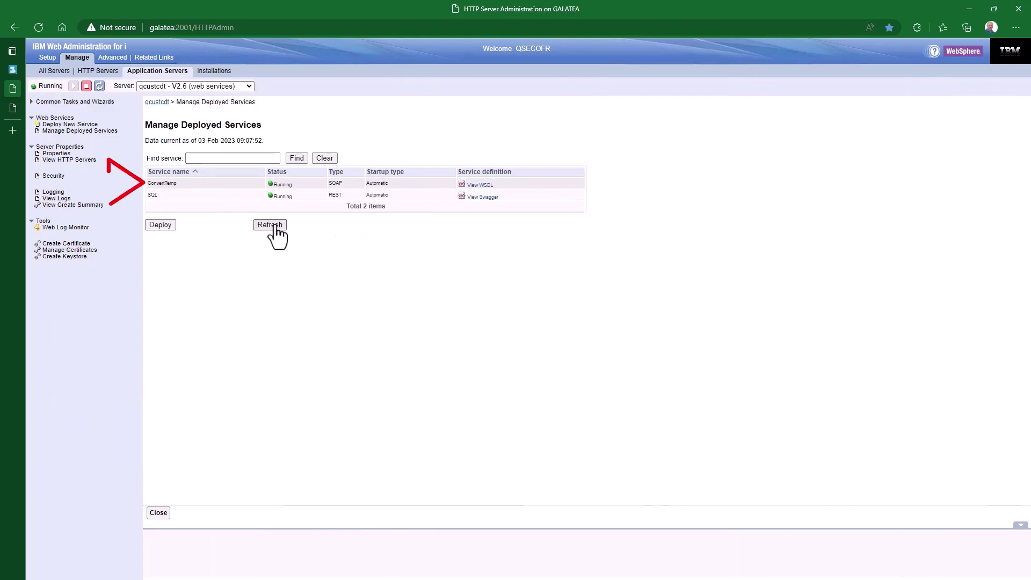
pyautogui.click(272, 226)
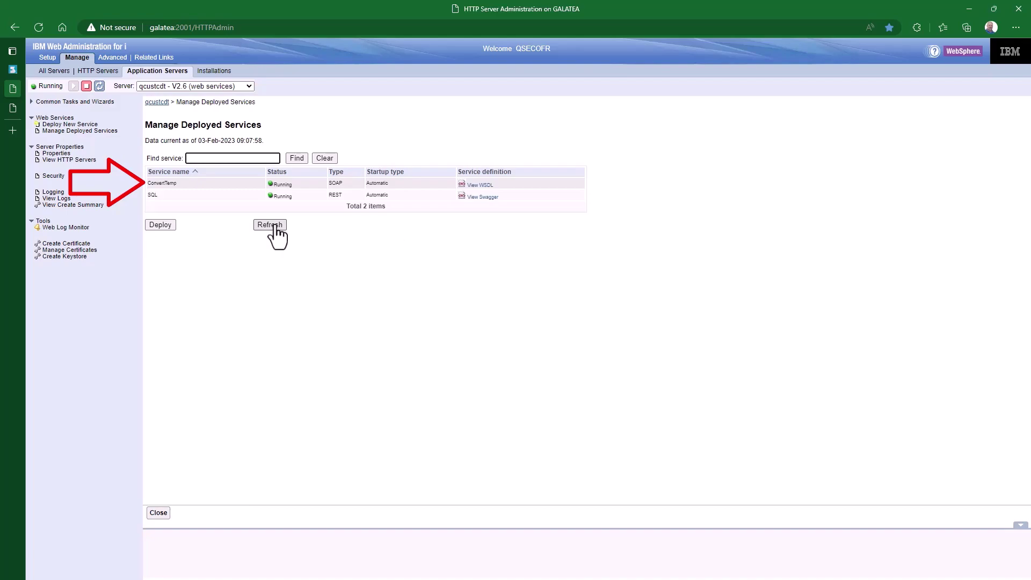
pyautogui.click(169, 186)
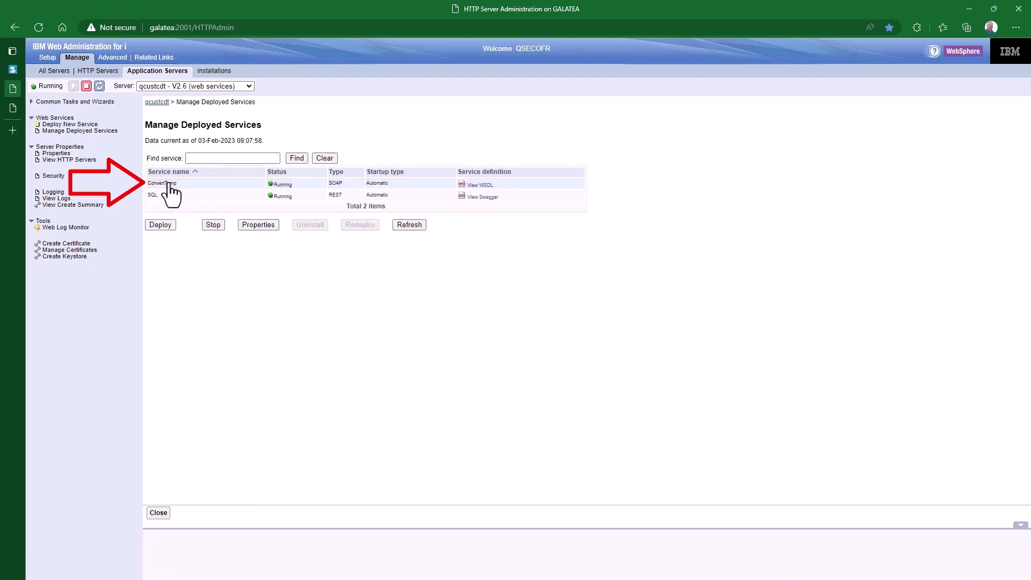
pyautogui.click(214, 225)
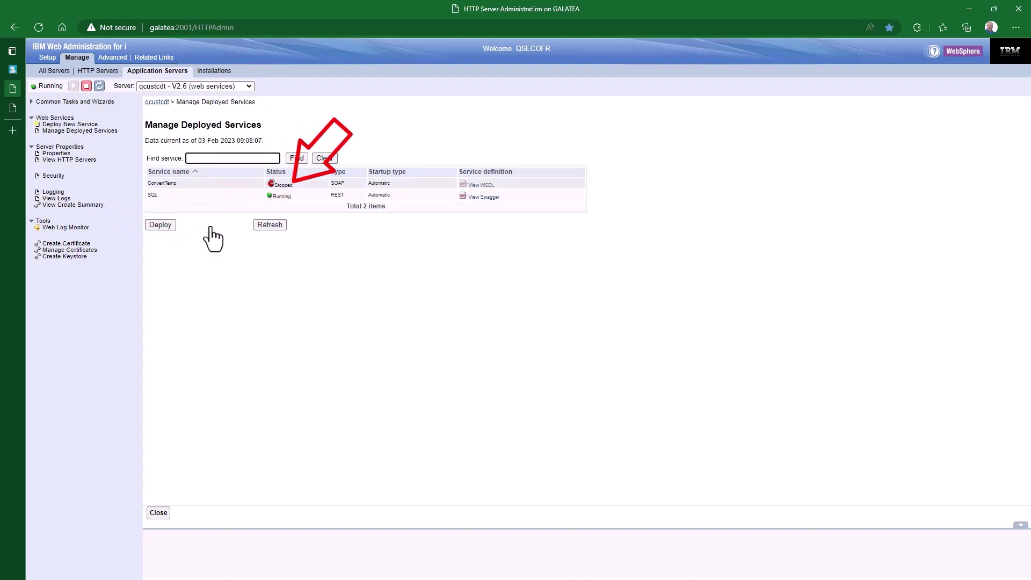
# - Refresh the list and uninstall the stopped ConvertTemp service from the web services server
pyautogui.click(273, 226)
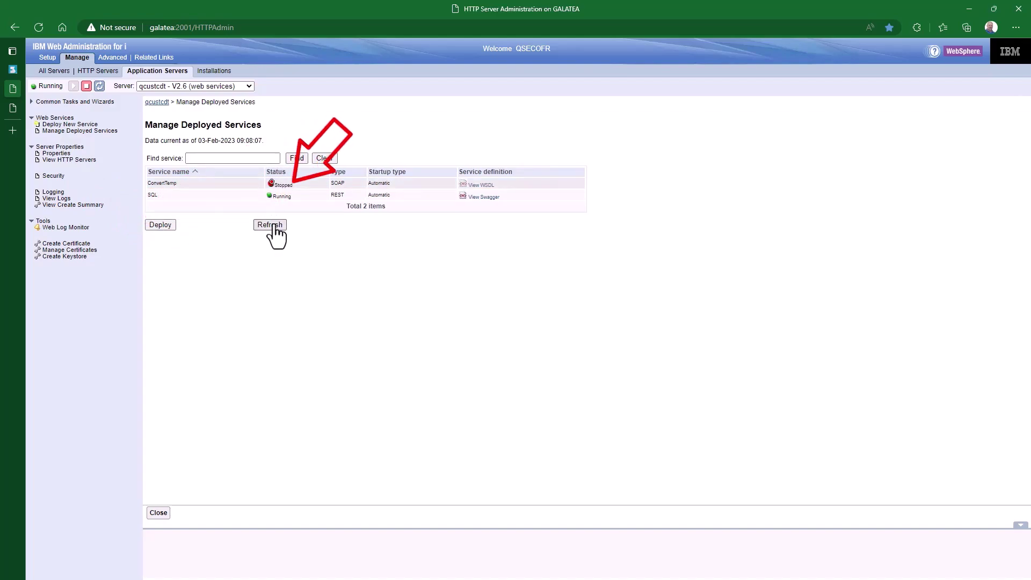
pyautogui.click(174, 184)
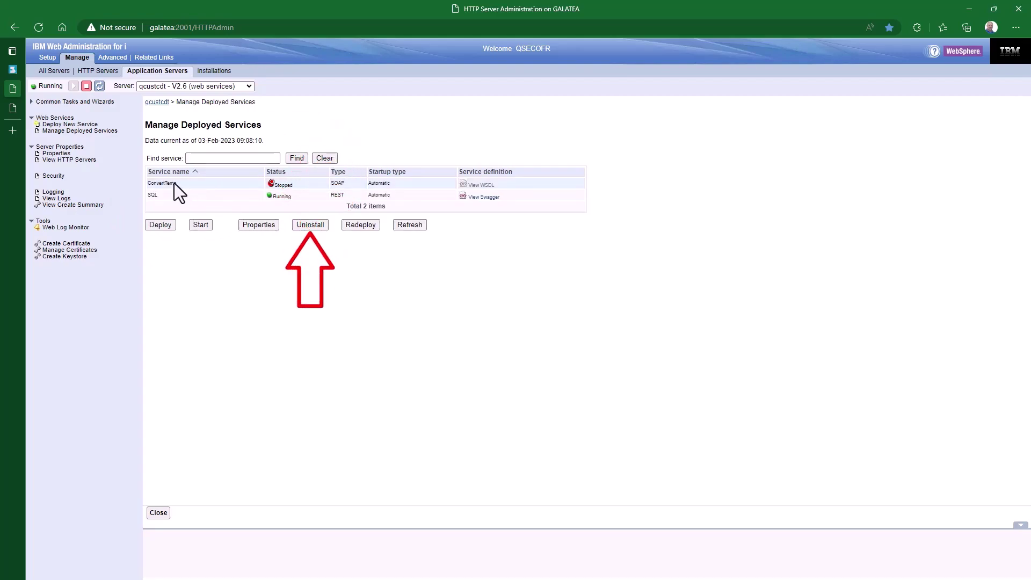
pyautogui.click(310, 225)
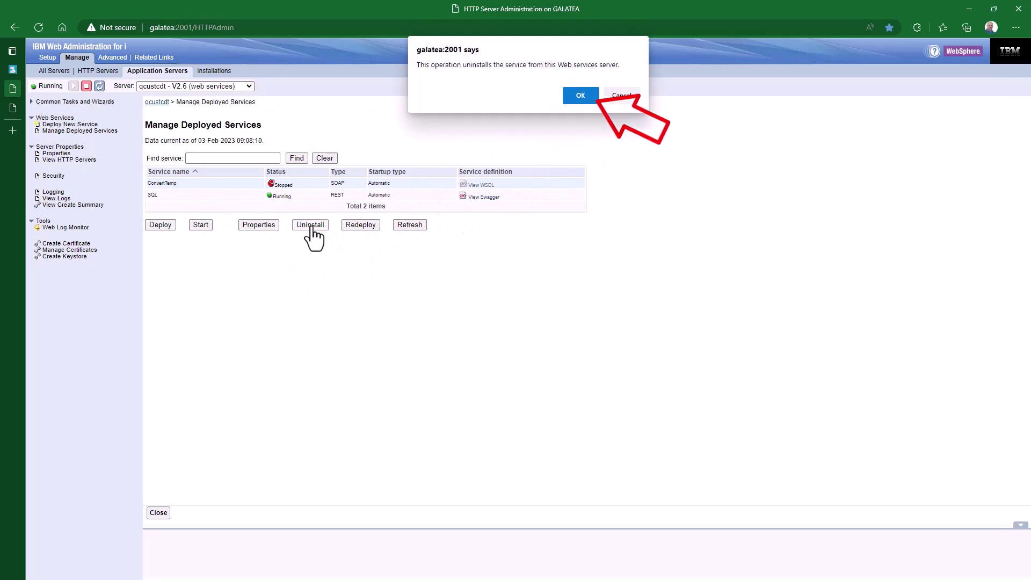
pyautogui.click(577, 96)
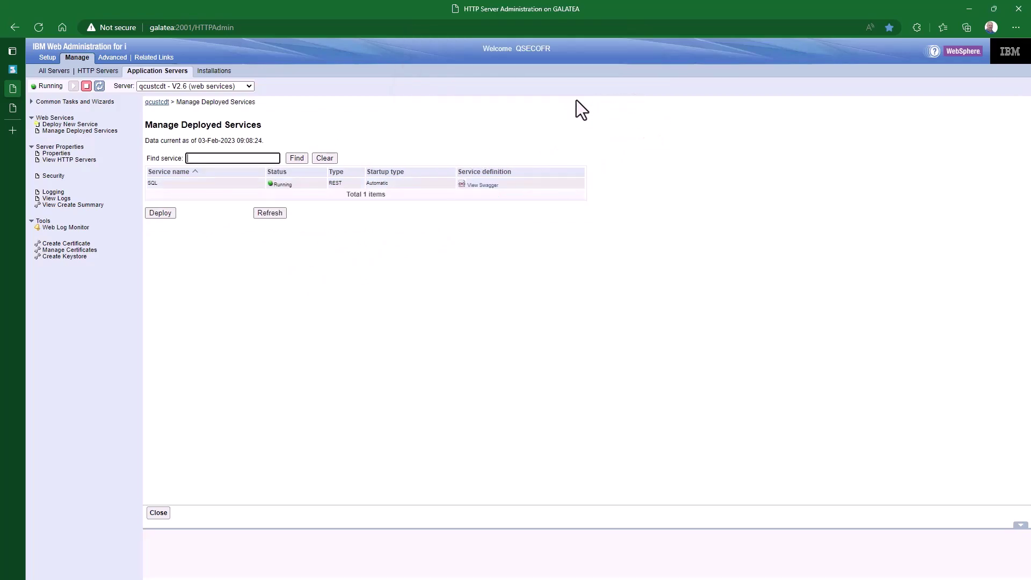
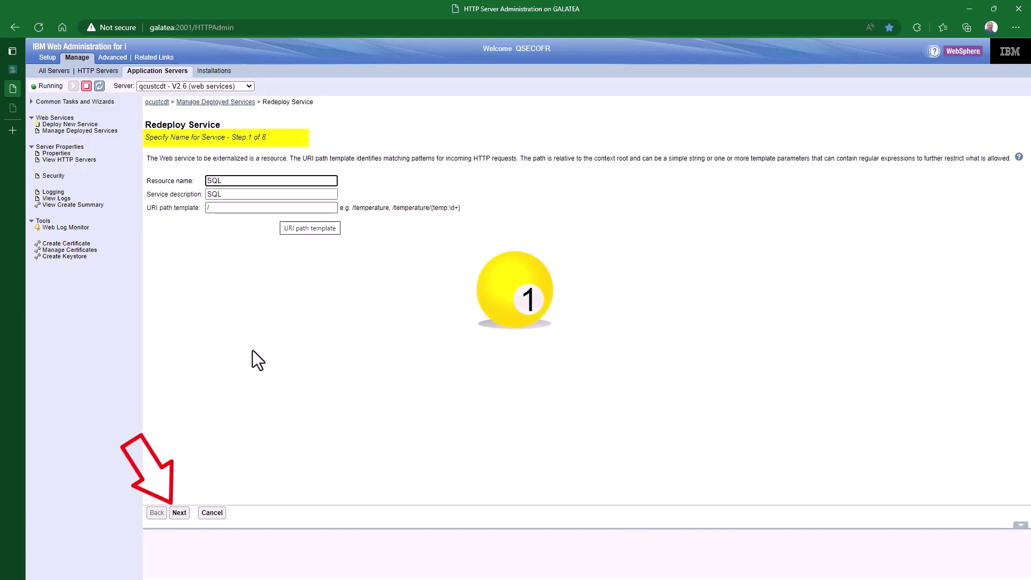
# - Keep the existing name, security constraint and database properties in the SQL service's redeployment, proceeding to its SQL statements
pyautogui.click(181, 514)
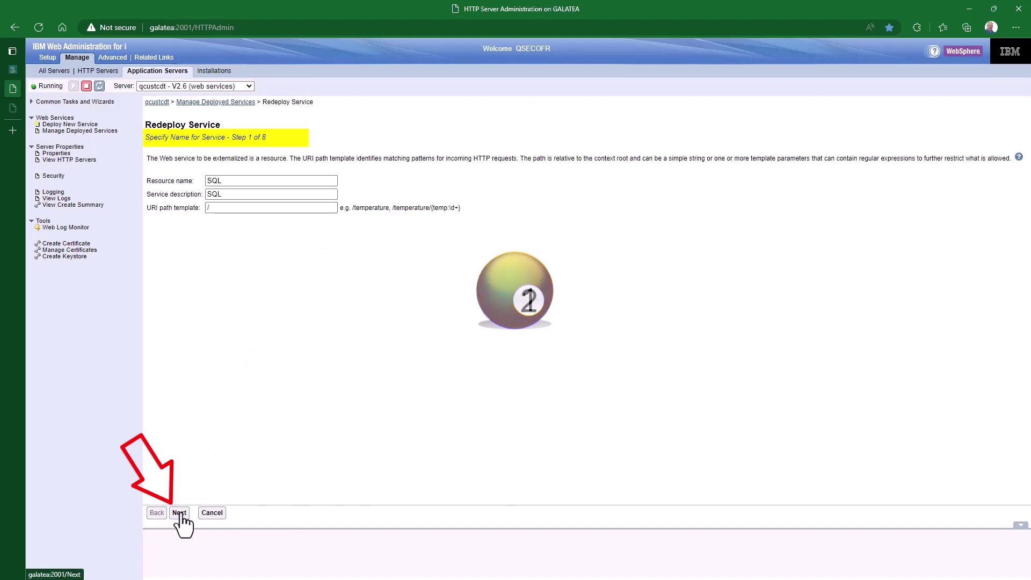
pyautogui.click(180, 514)
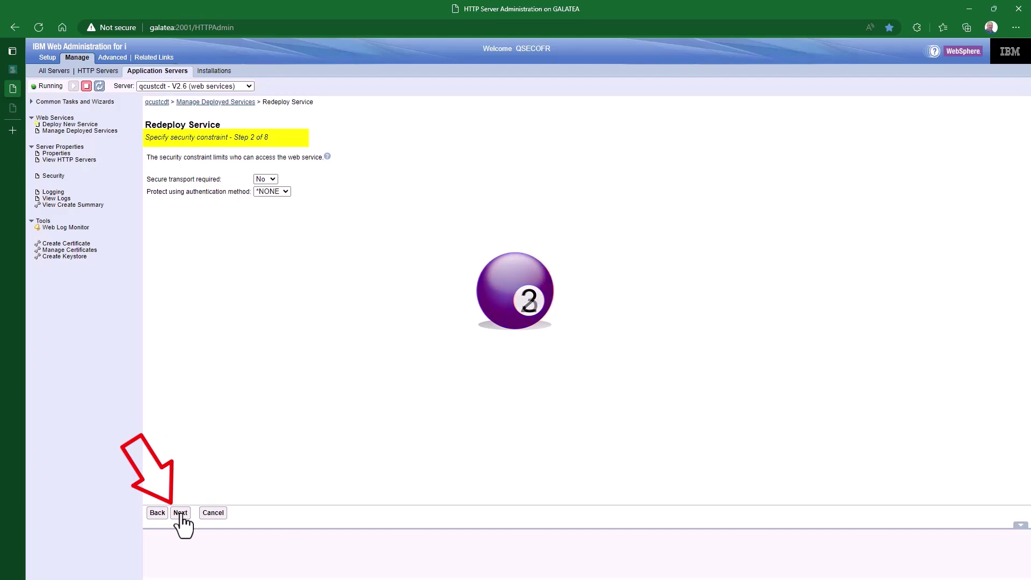
pyautogui.click(180, 514)
pyautogui.click(180, 514)
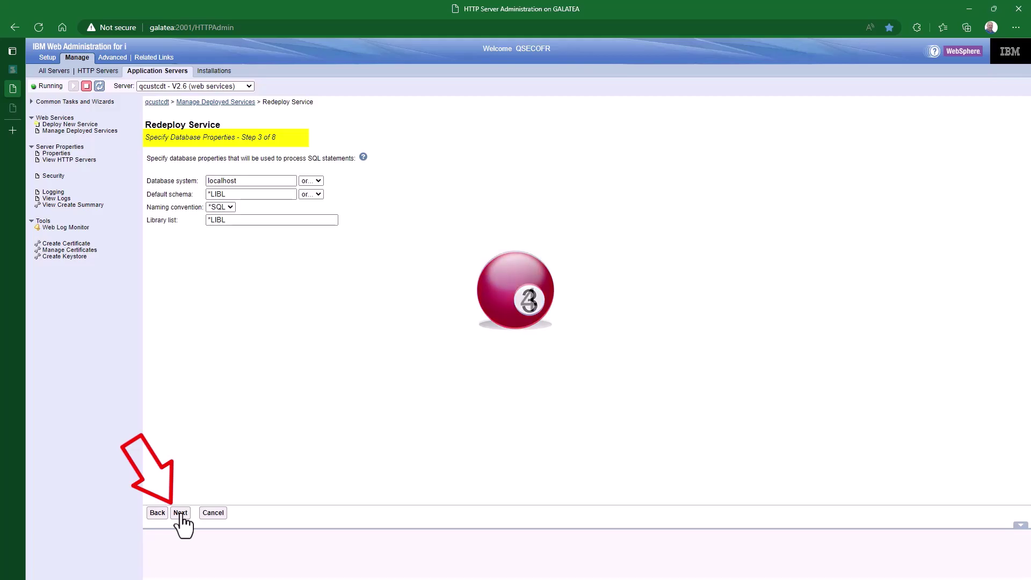
pyautogui.click(181, 513)
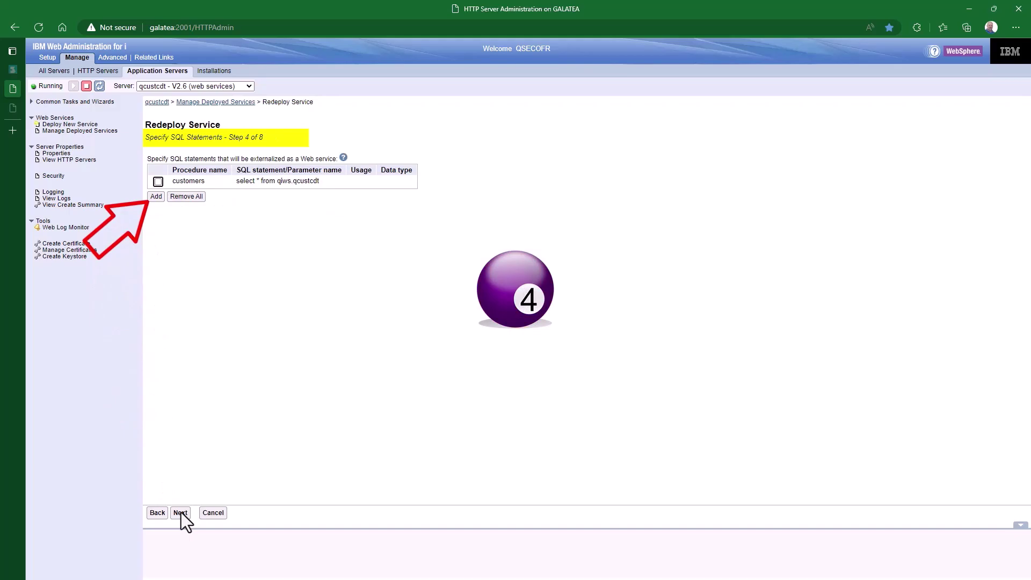
# - Add a procedure named getCustomer with the SQL statement "select * from qiws.qcustcdt where cusnum = ?"
pyautogui.click(156, 199)
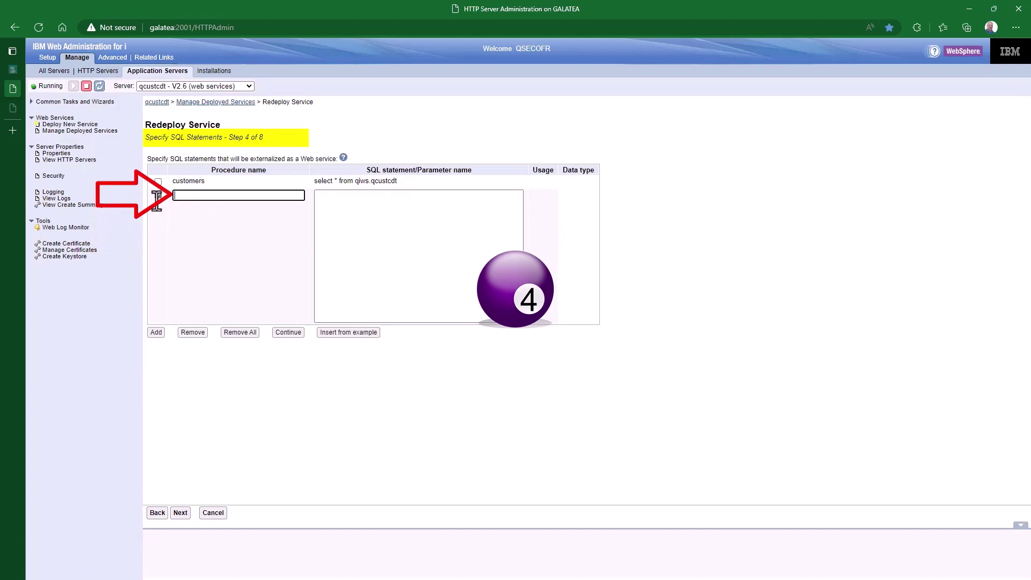
pyautogui.write('getCustomer')
pyautogui.press('Tab')
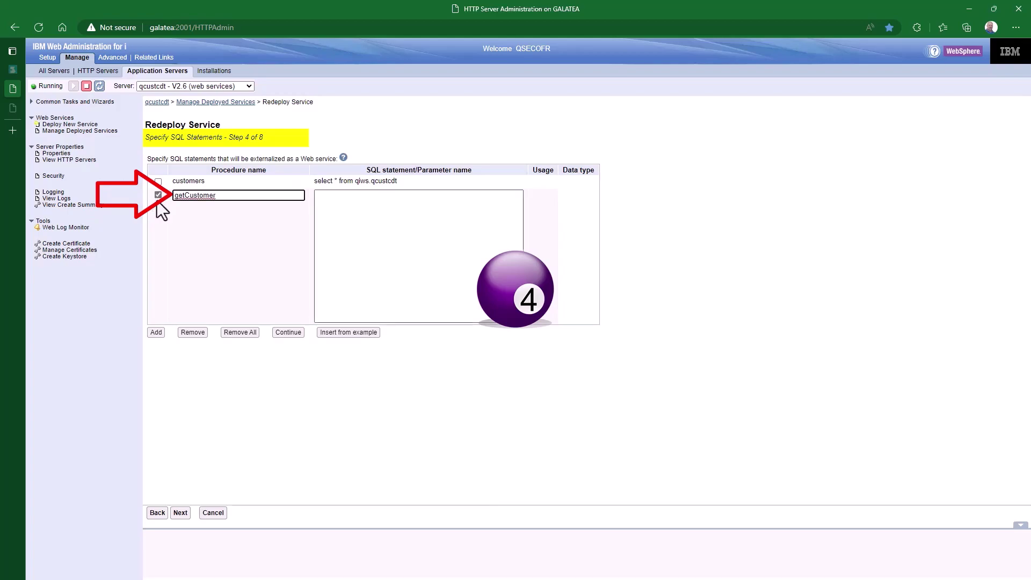
pyautogui.click(331, 199)
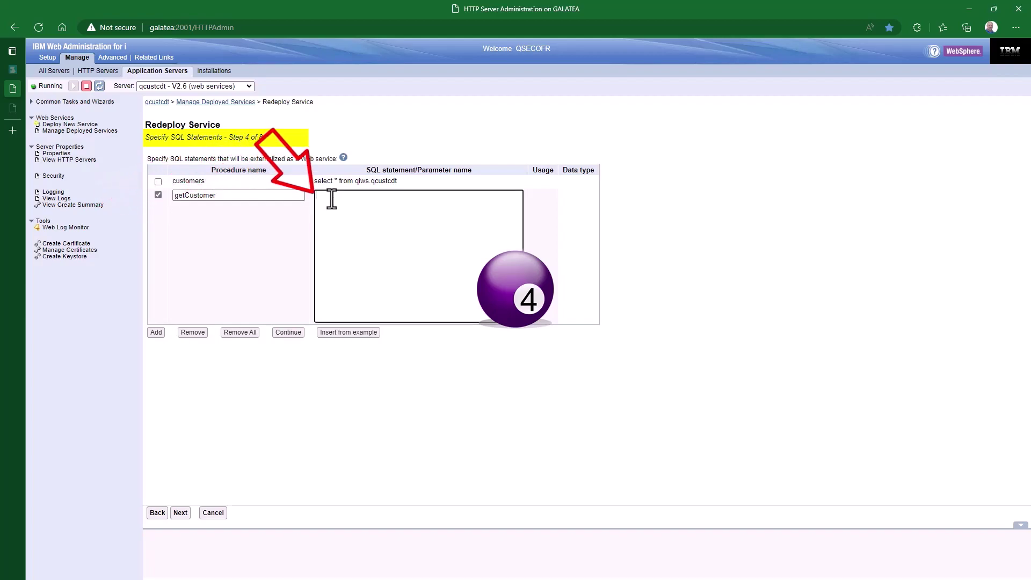
pyautogui.write('select * from qiws.qcustcdt where')
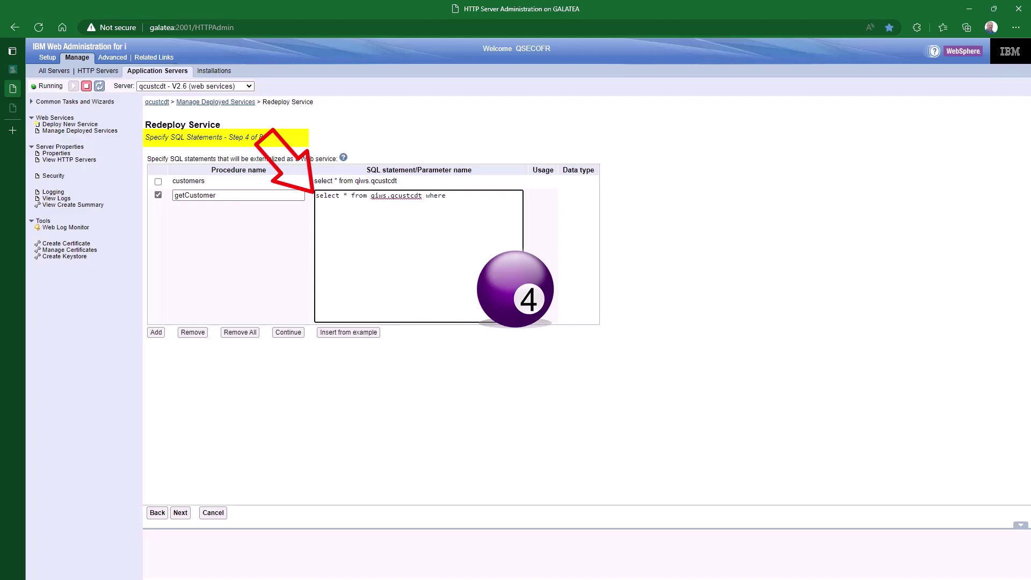
pyautogui.write(' cusnum = ?')
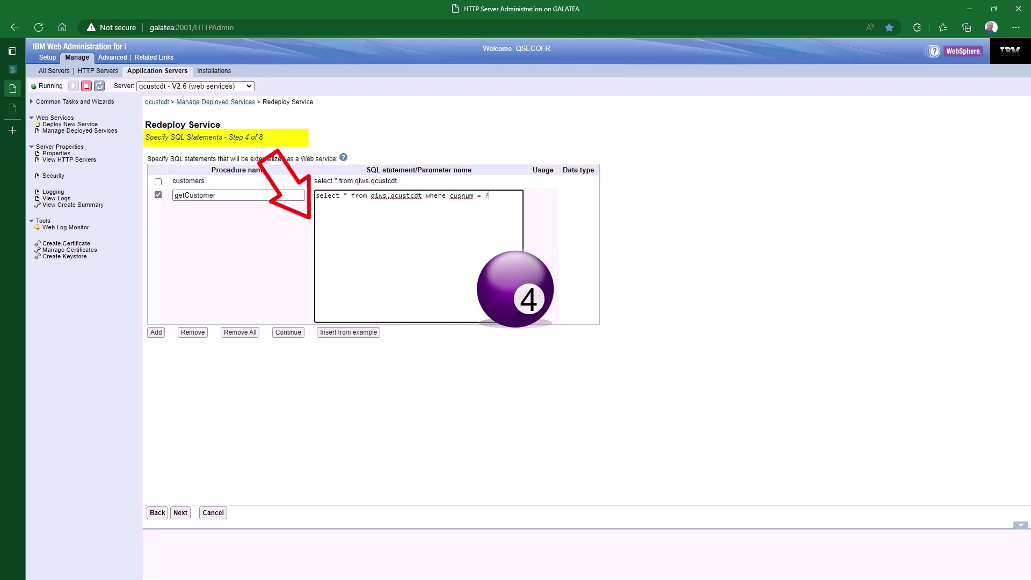
pyautogui.click(288, 332)
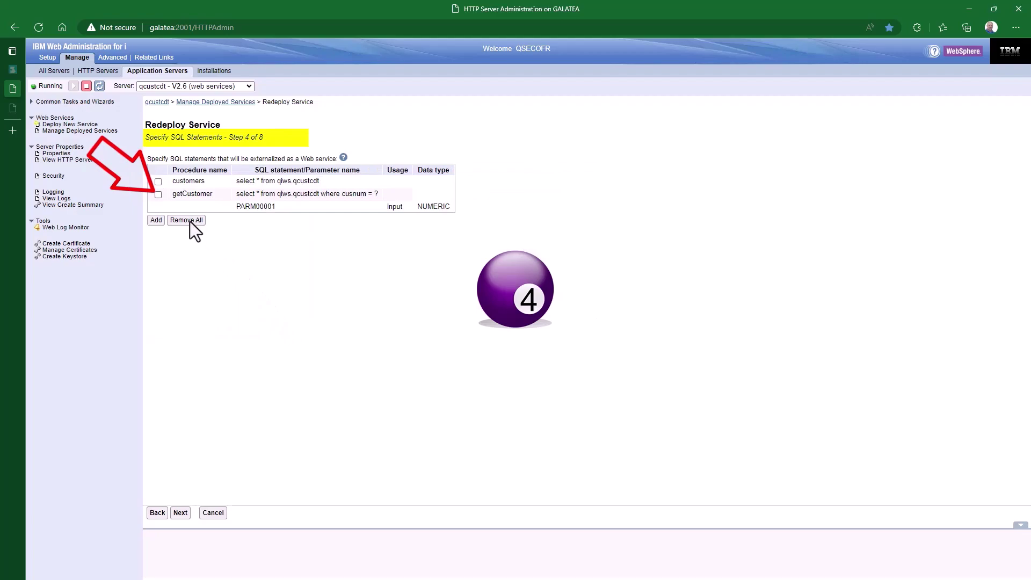
# - Rename getCustomer's input parameter PARM00001 to cusnum and accept the SQL statements
pyautogui.click(168, 202)
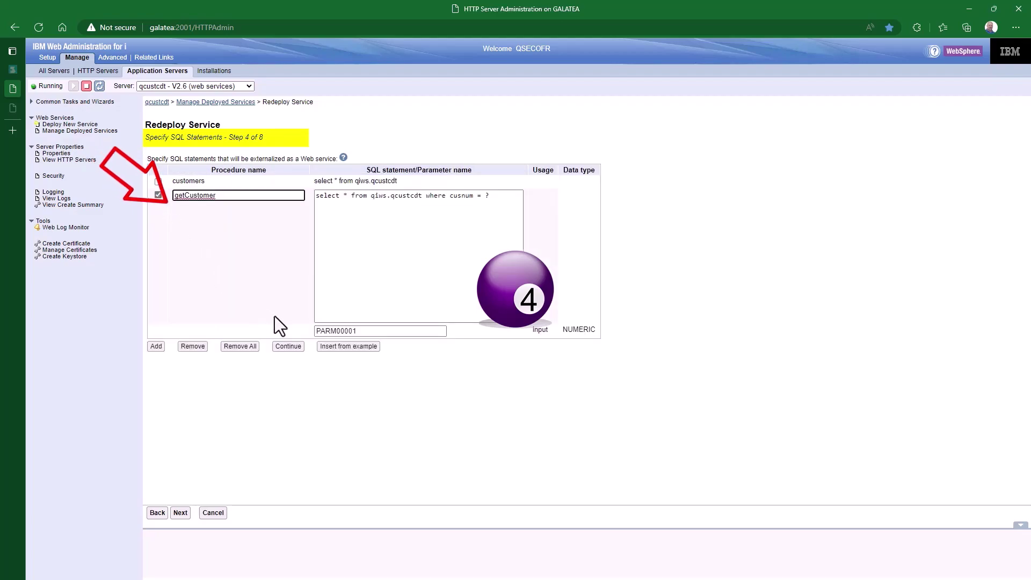
pyautogui.doubleClick(360, 334)
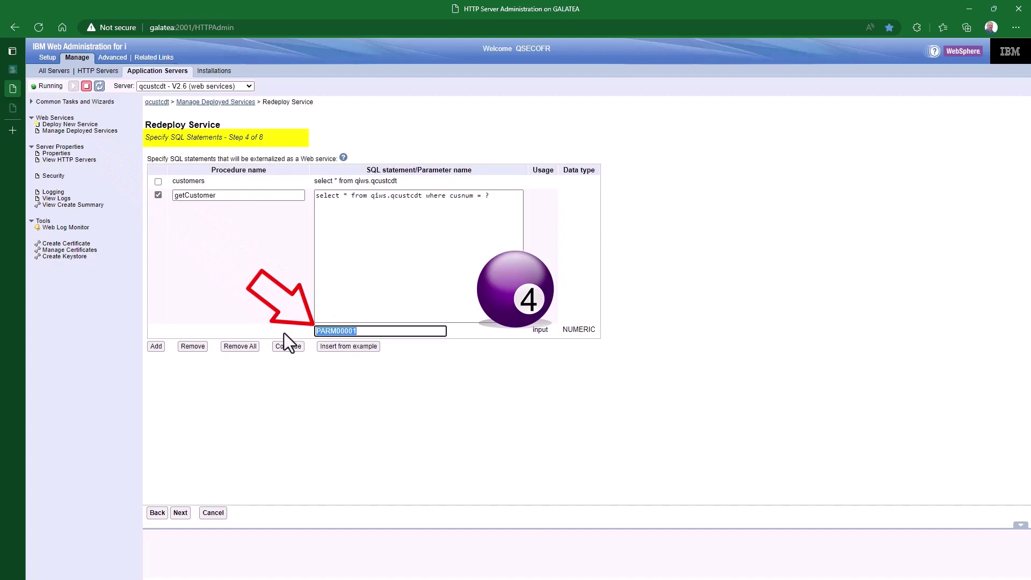
pyautogui.write('cusnu')
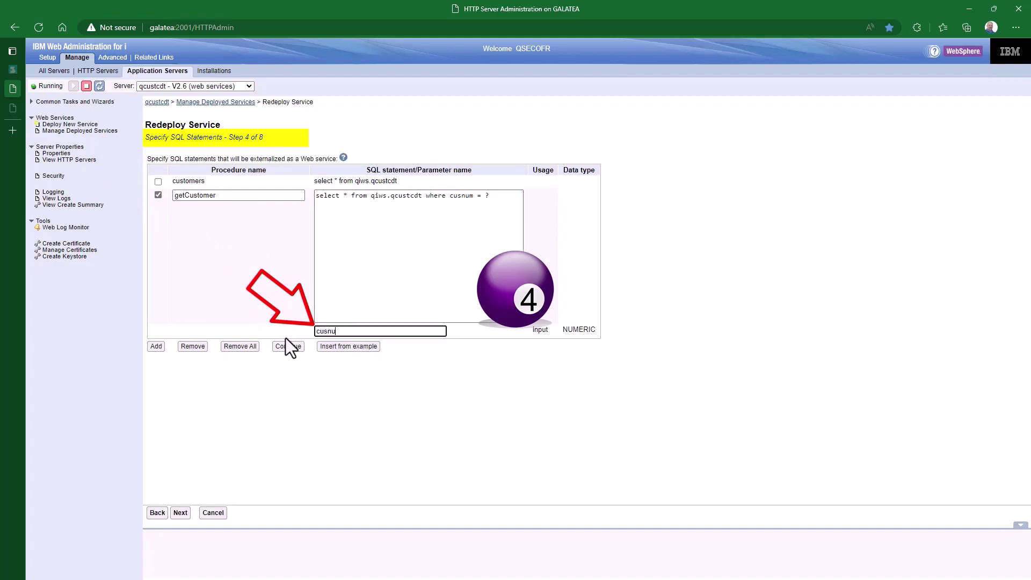
pyautogui.write('m')
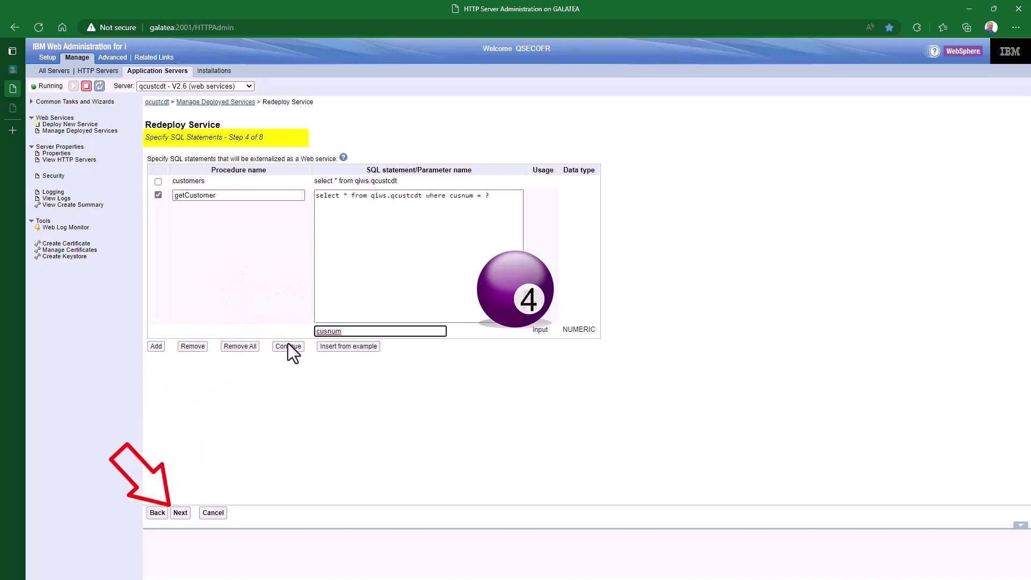
pyautogui.click(288, 345)
pyautogui.click(181, 513)
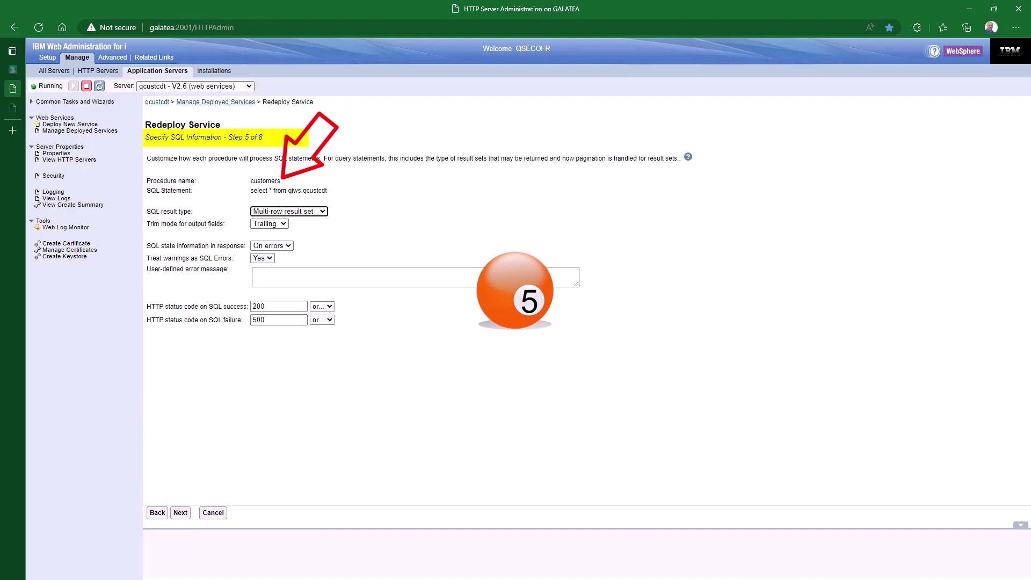
# - Keep the multi-row result settings for the customers procedure and set getCustomer's SQL result type to Single-row result set
pyautogui.click(181, 512)
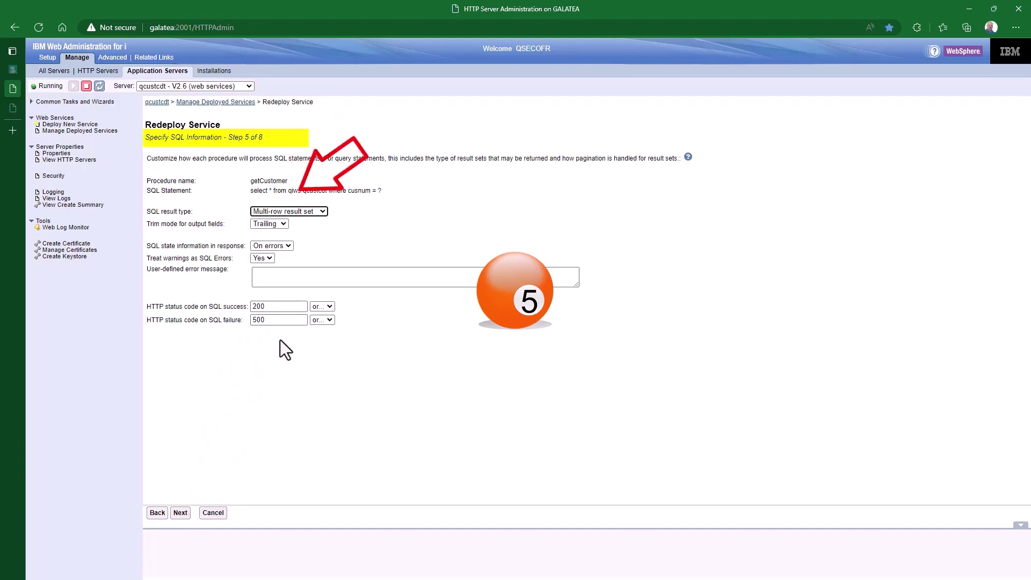
pyautogui.click(321, 212)
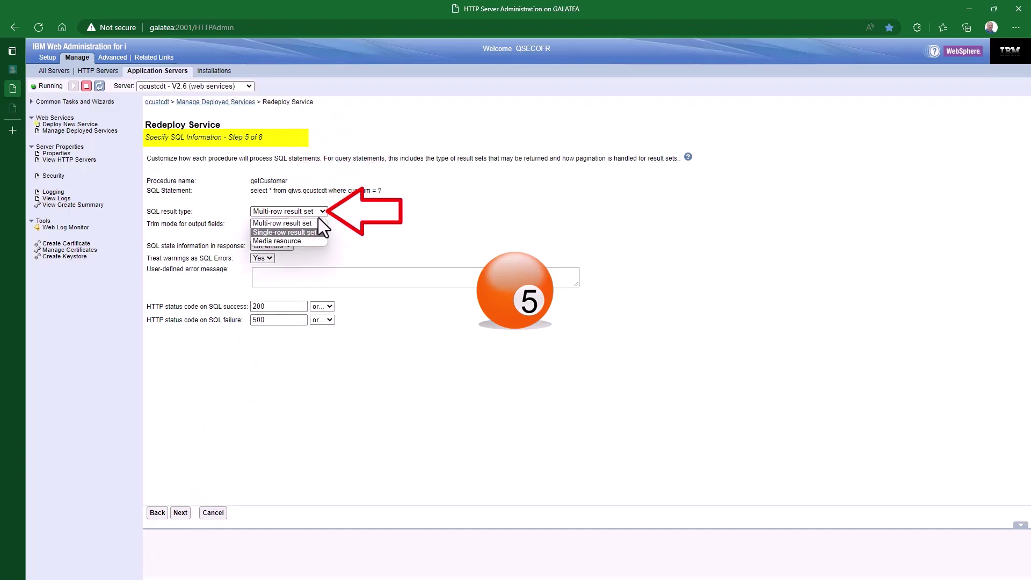
pyautogui.click(311, 232)
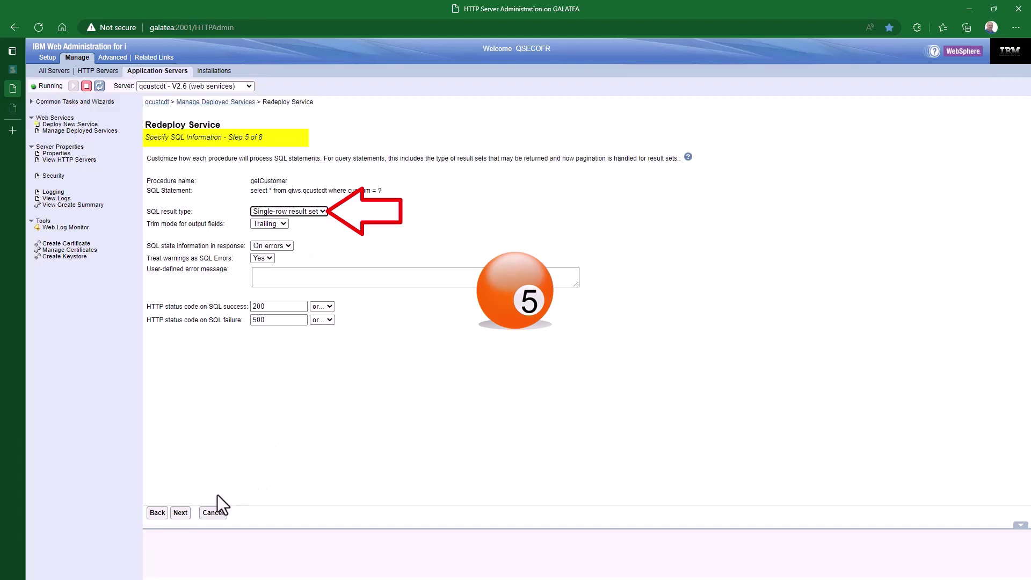
# - Keep the customers resource method settings, then set getCustomer's request method to GET and its URI path template to /{cusnum}
pyautogui.click(180, 513)
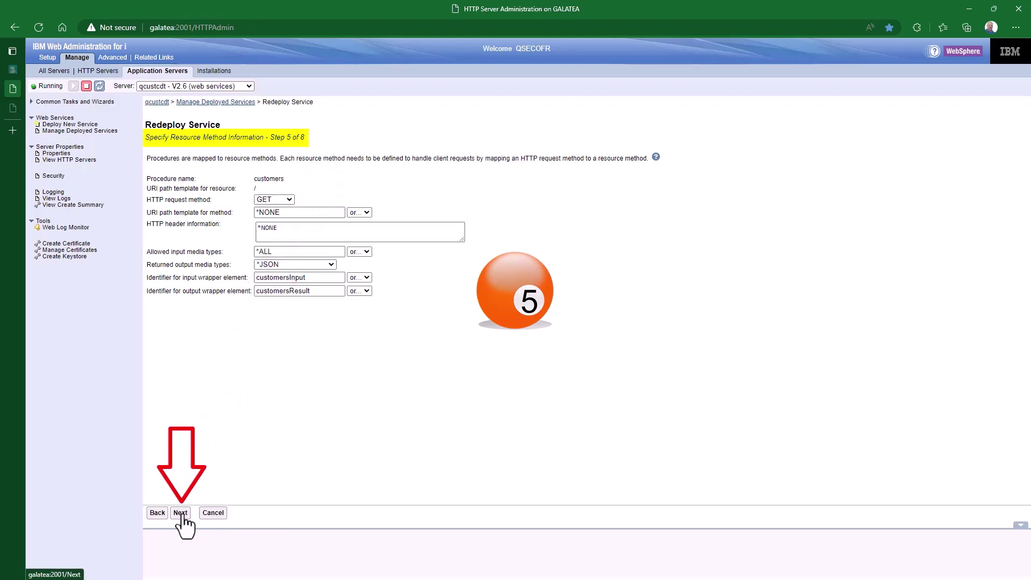
pyautogui.click(181, 514)
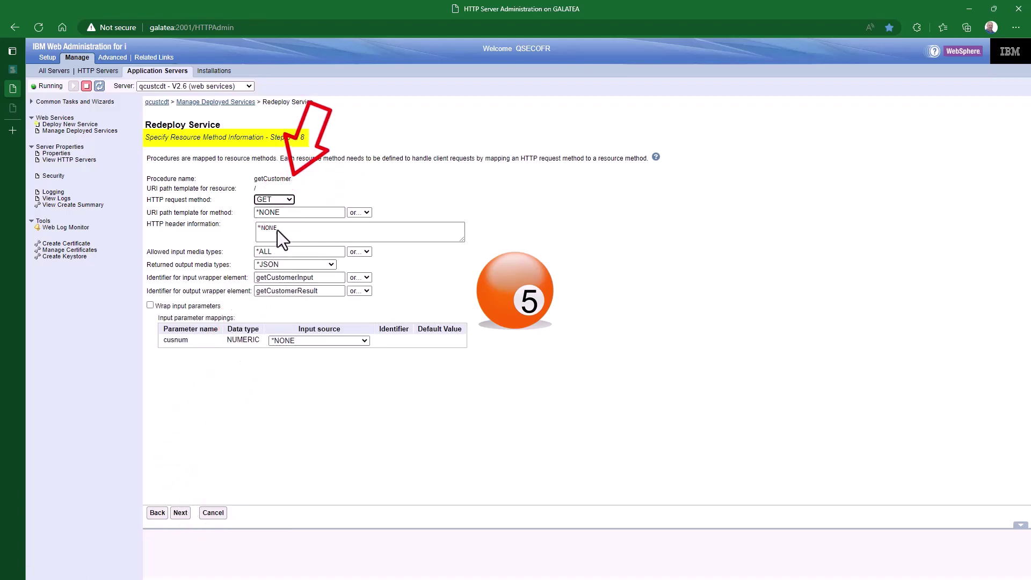
pyautogui.click(289, 198)
pyautogui.click(290, 198)
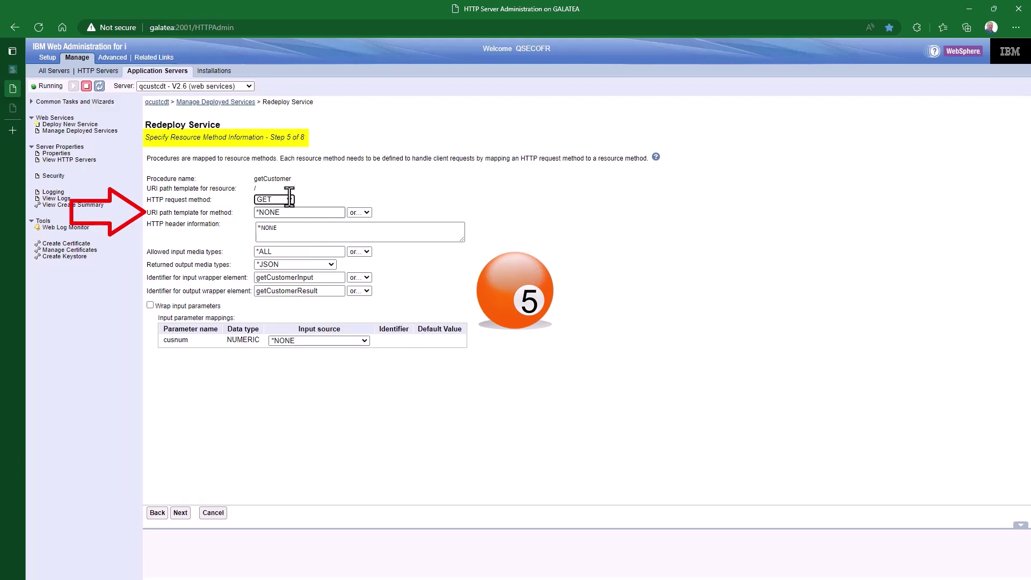
pyautogui.press('Tab')
pyautogui.hotkey('shift', 'Left')
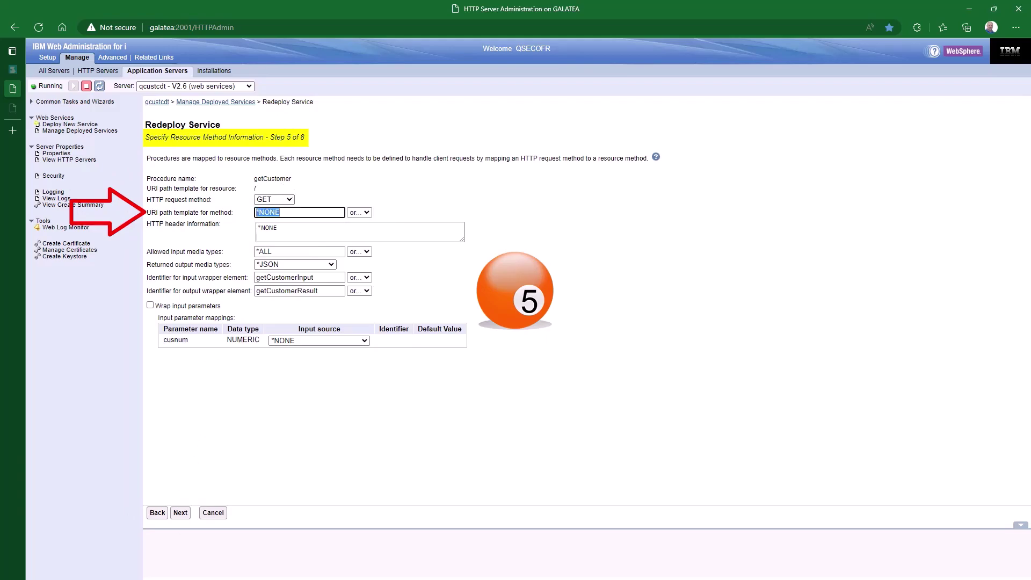
pyautogui.write('/')
pyautogui.write('{}')
pyautogui.write('cusnum')
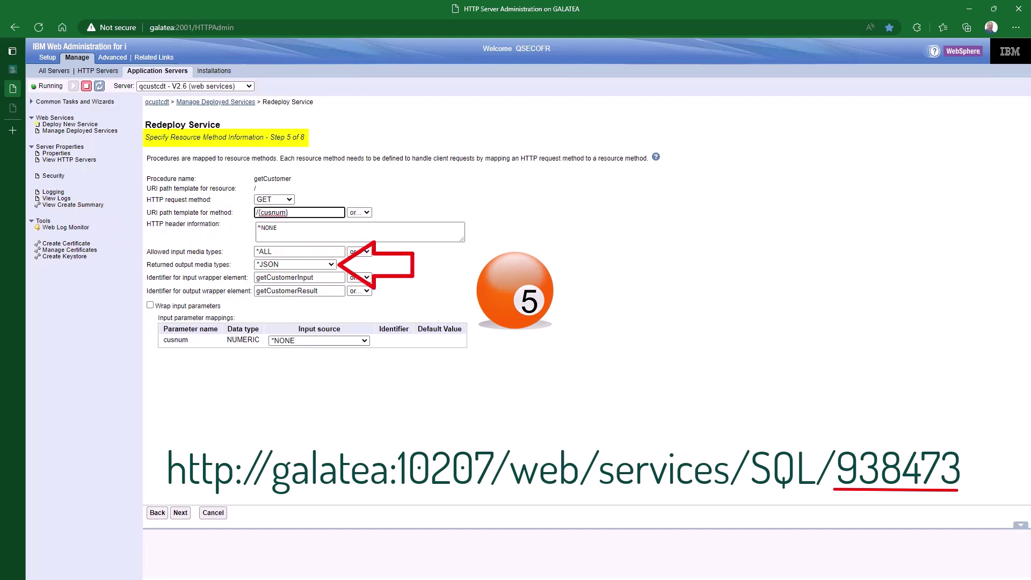
# - Map getCustomer's cusnum input parameter to the *PATH_PARAM source and accept the resource method information
pyautogui.click(347, 341)
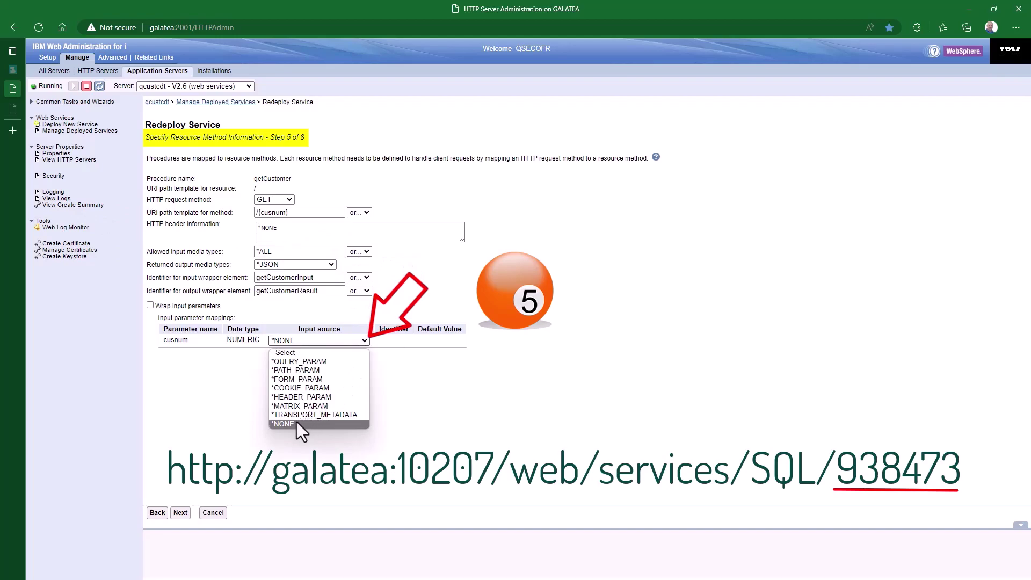
pyautogui.press('Up')
pyautogui.press('Up')
pyautogui.press('Up')
pyautogui.press('Up')
pyautogui.press('Up')
pyautogui.press('Up')
pyautogui.press('Up')
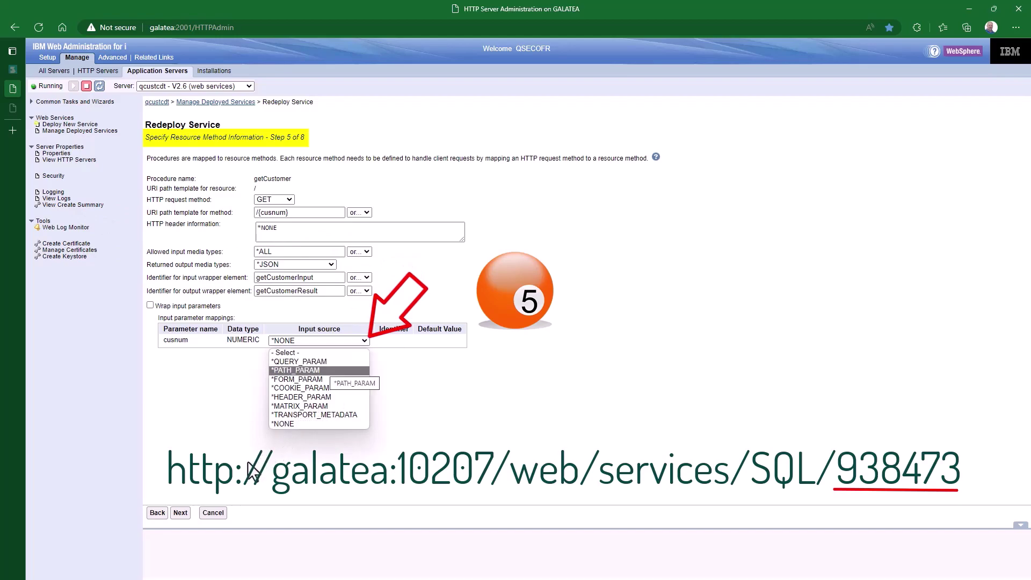
pyautogui.press('Return')
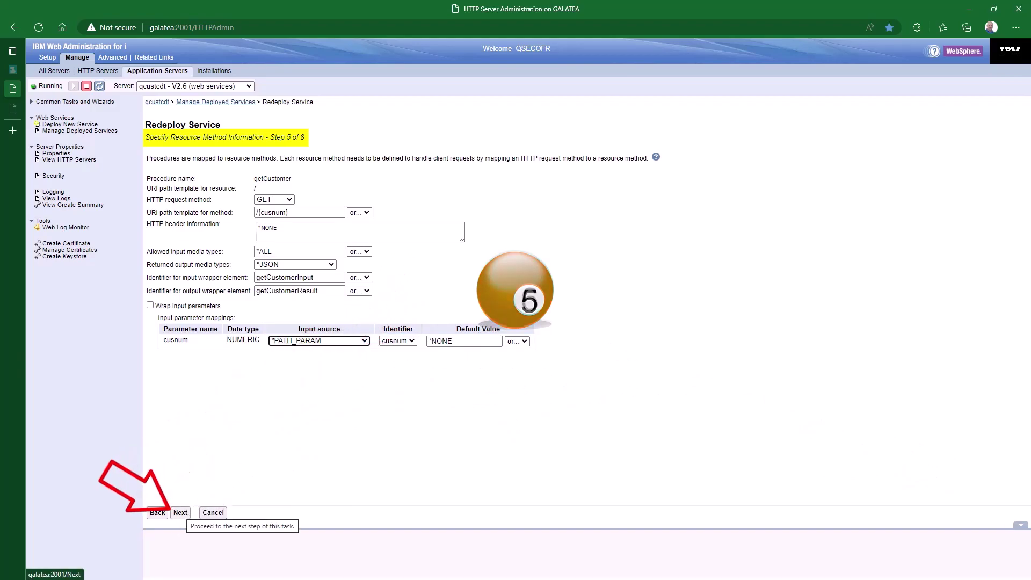
pyautogui.click(180, 512)
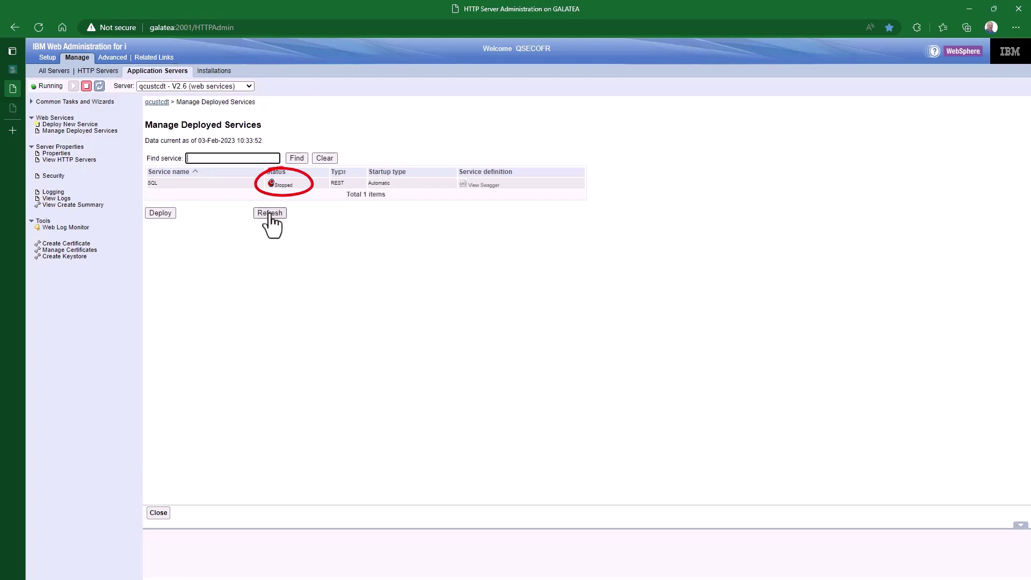
# - Start the redeployed SQL service and copy the base resource URL from its service properties
pyautogui.click(161, 184)
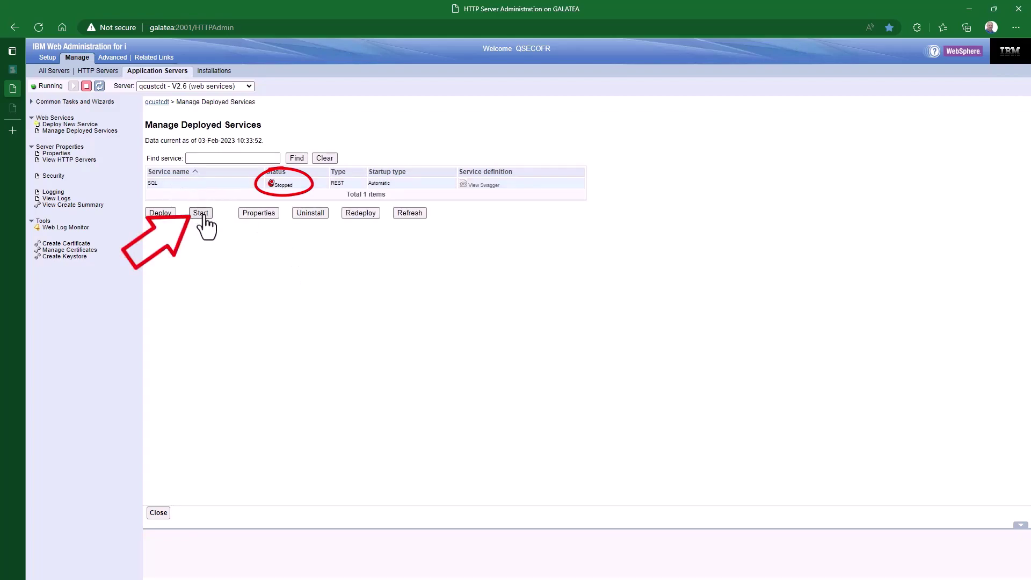
pyautogui.click(203, 213)
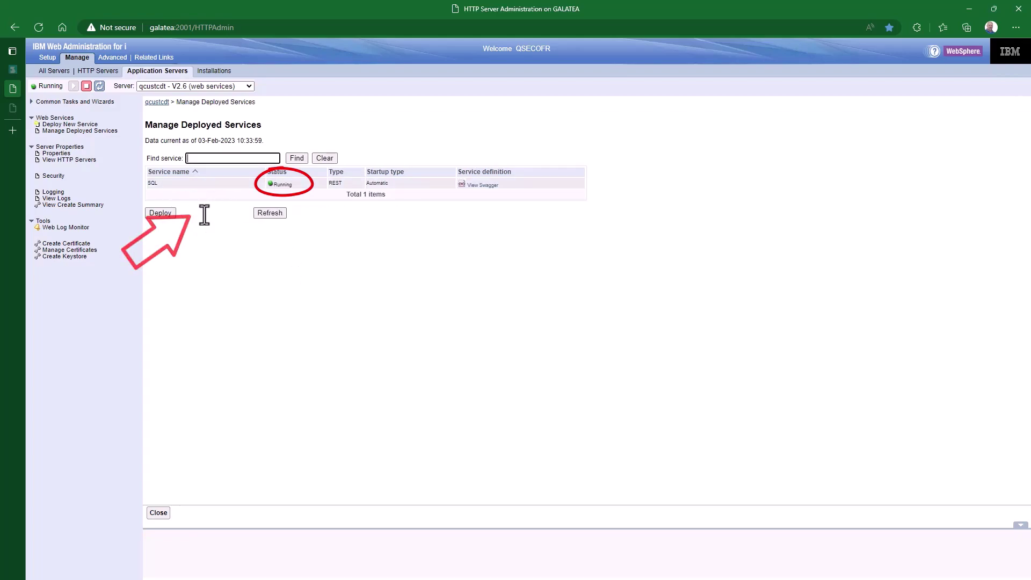
pyautogui.click(172, 184)
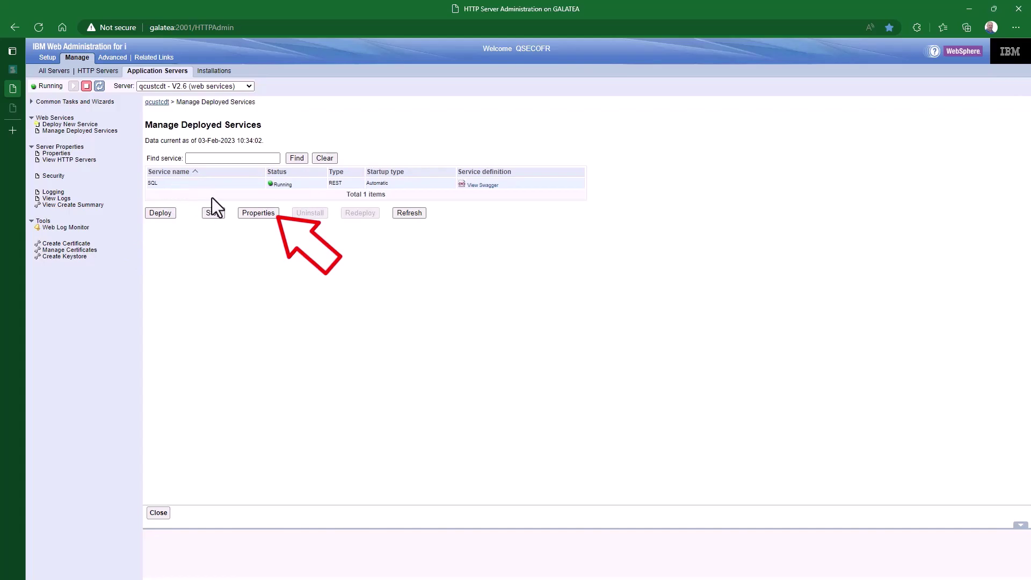
pyautogui.click(258, 212)
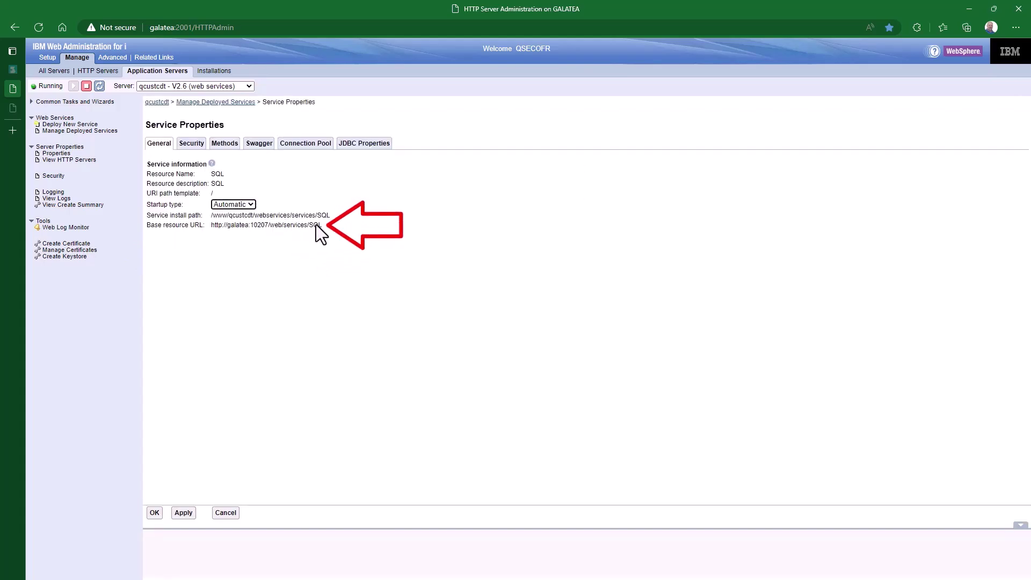
pyautogui.moveTo(323, 226); pyautogui.dragTo(216, 230)
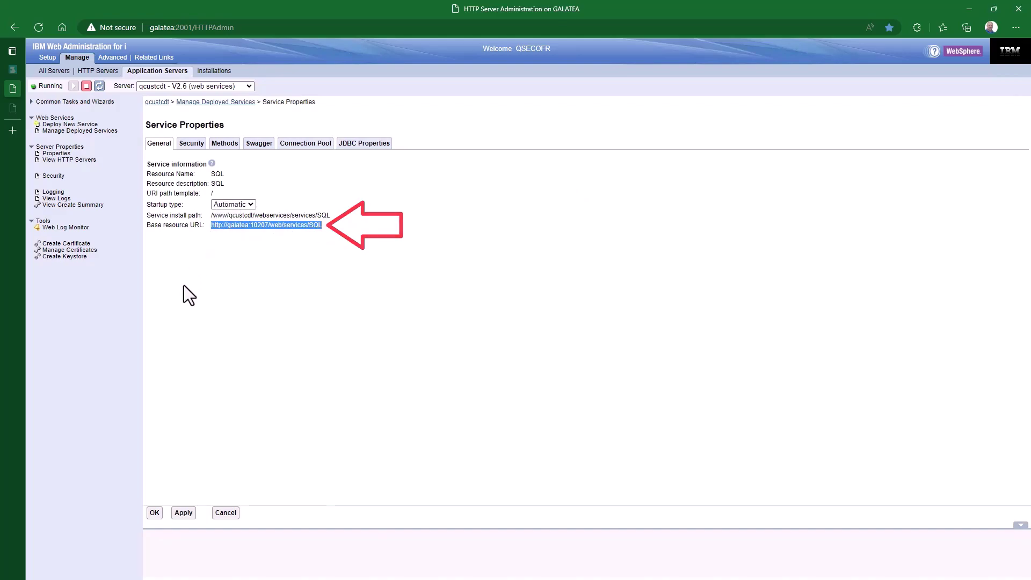
pyautogui.moveTo(11, 128)
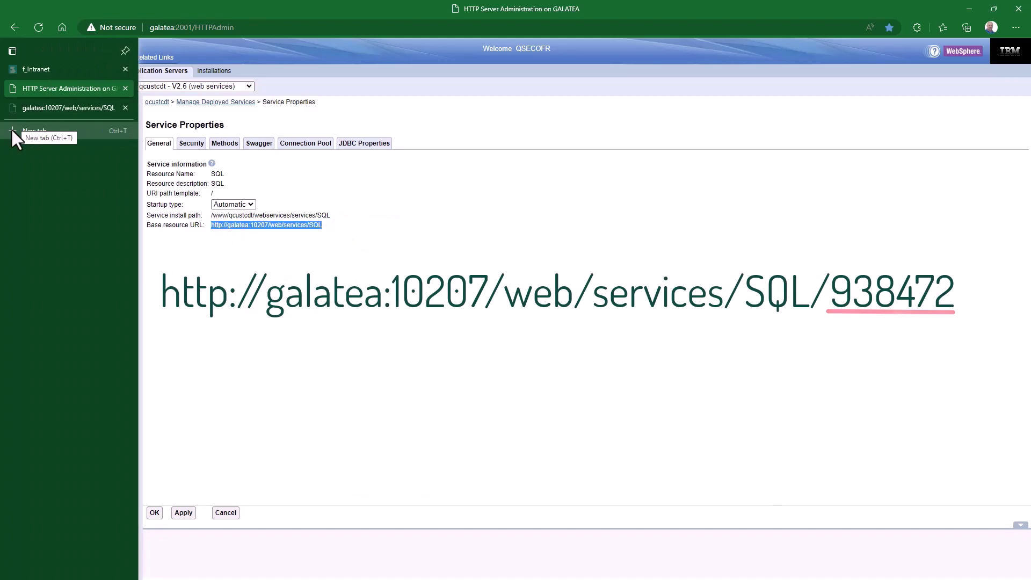
pyautogui.click(12, 130)
pyautogui.write('http://galatea:10207/web/services/SQL')
pyautogui.write('/938472')
pyautogui.press('Return')
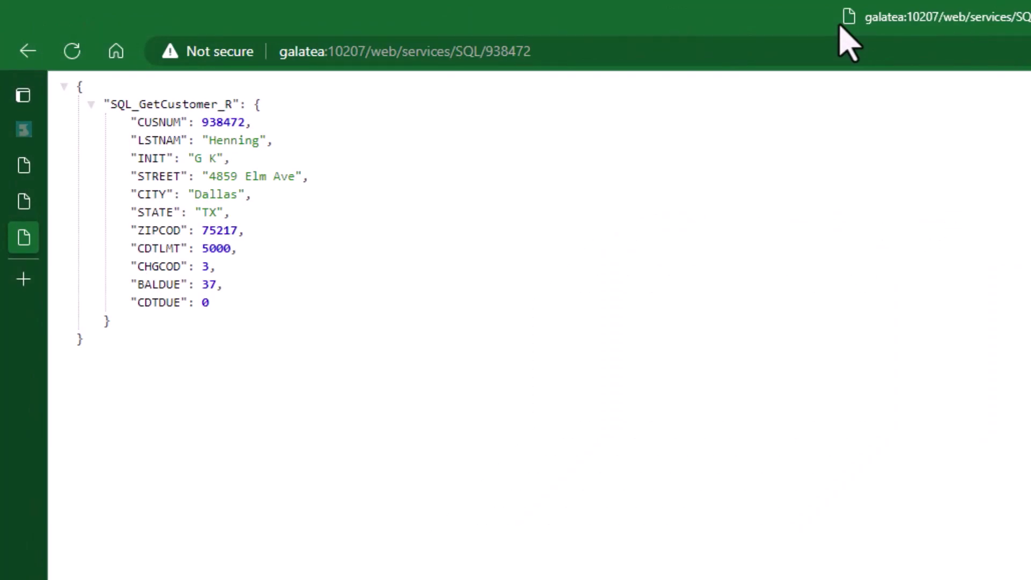
# - Change the last digit of the customer number in the service URL to 3 and request that record
pyautogui.click(616, 51)
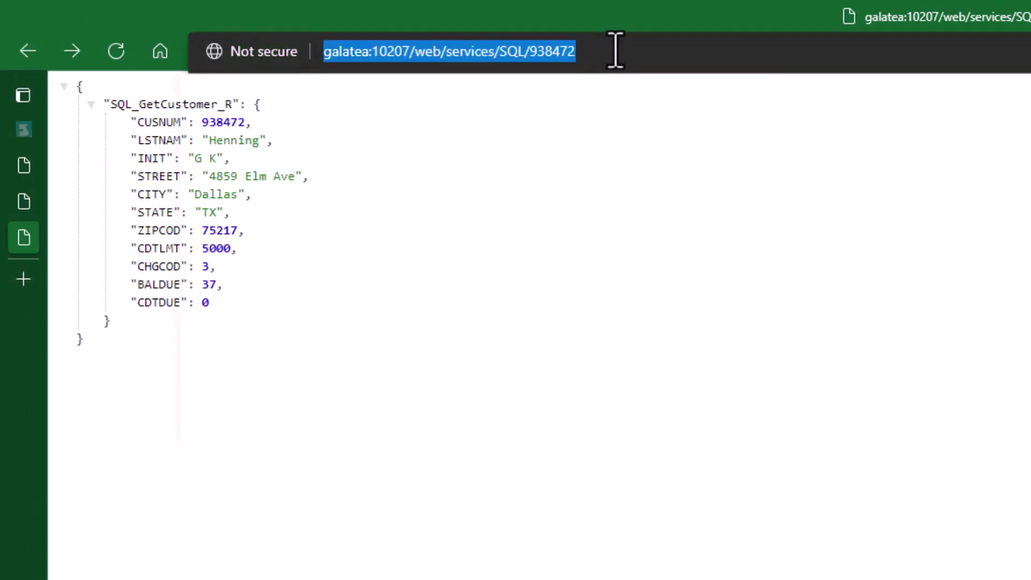
pyautogui.click(626, 48)
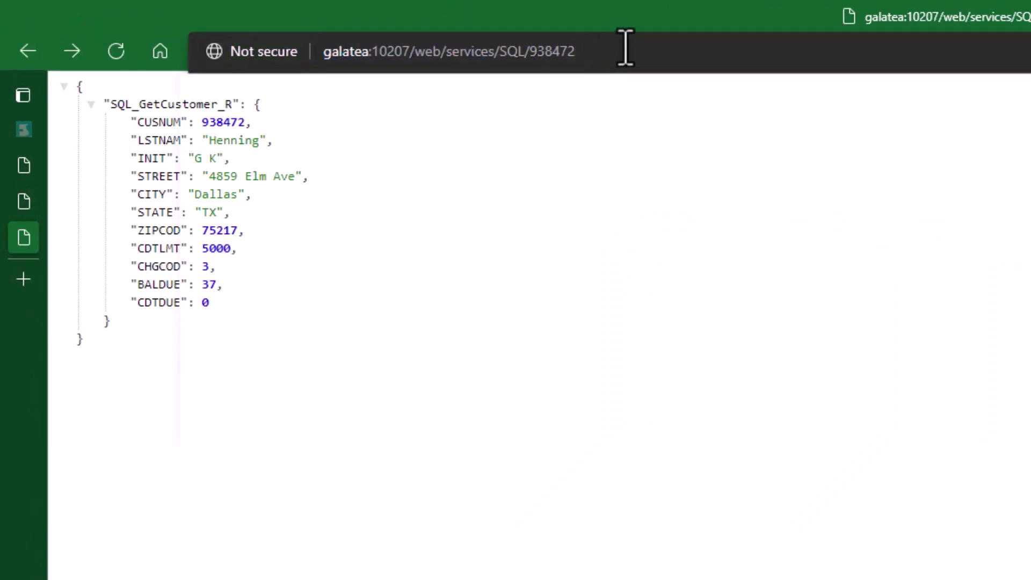
pyautogui.press('BackSpace')
pyautogui.write('3')
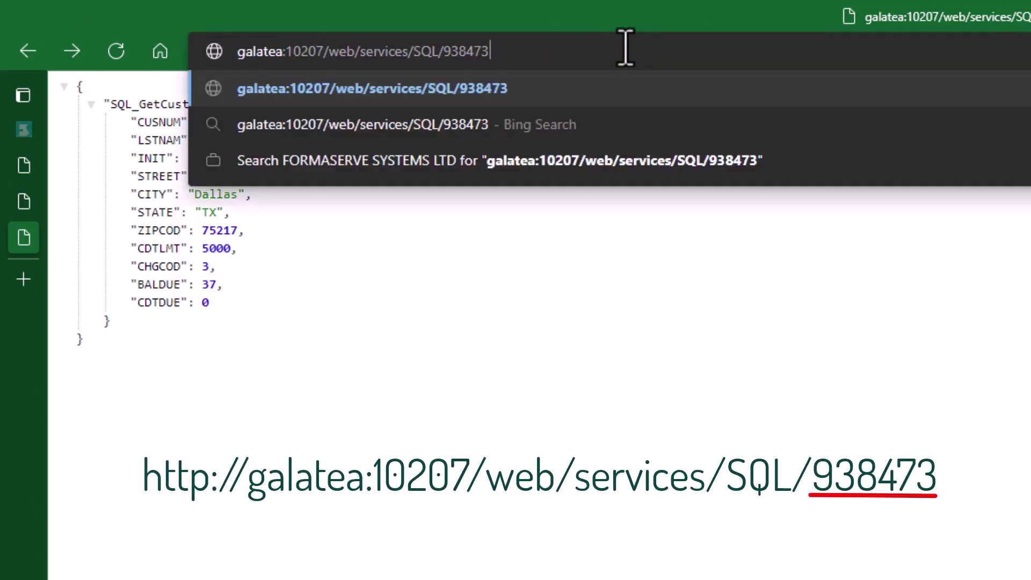
pyautogui.press('Return')
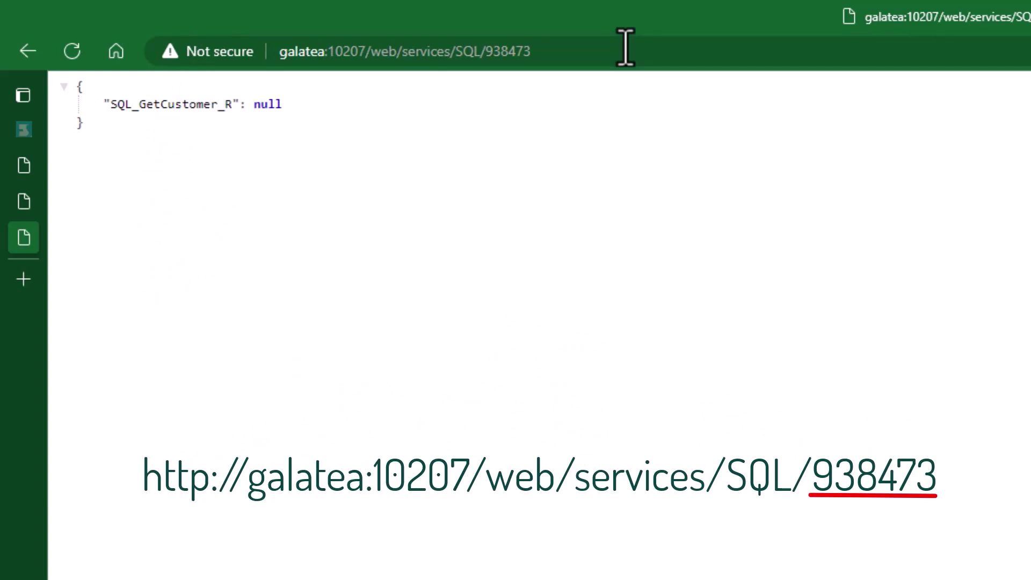